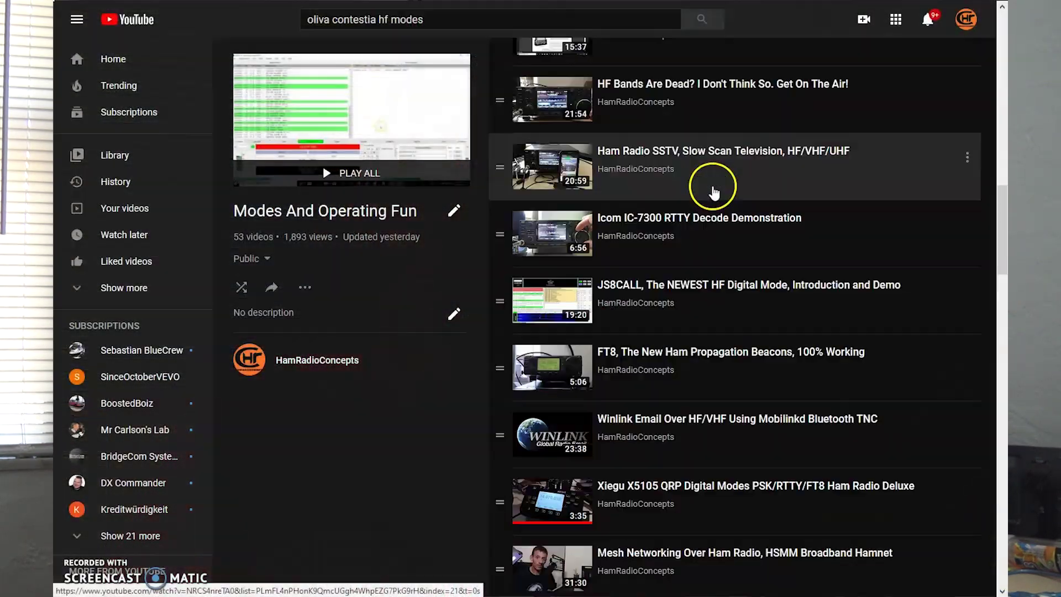
Look through the Modes And Operating Fun playlist for videos about HF digital modes
{"action": "scroll", "coordinate": [710, 254], "scroll_direction": "down", "scroll_amount": 1}
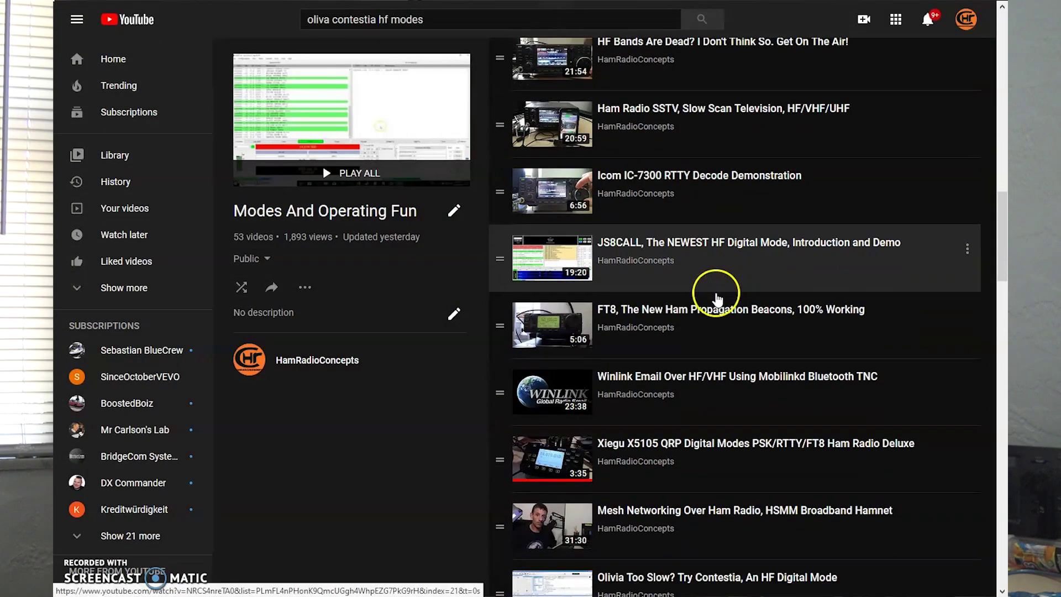
{"action": "scroll", "coordinate": [708, 381], "scroll_direction": "down", "scroll_amount": 3}
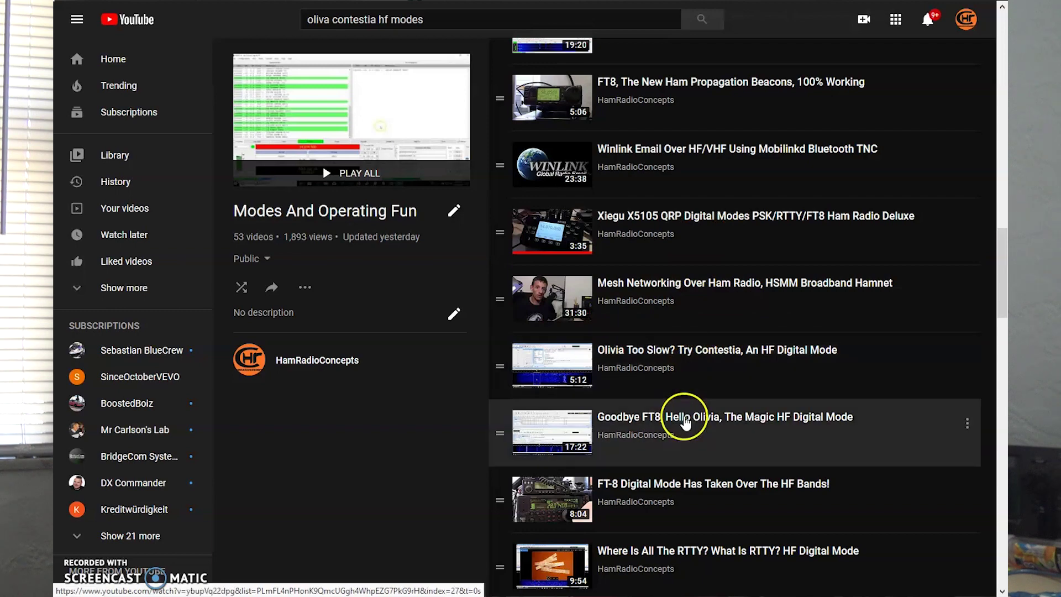
{"action": "scroll", "coordinate": [686, 423], "scroll_direction": "down", "scroll_amount": 1}
{"action": "scroll", "coordinate": [684, 386], "scroll_direction": "down", "scroll_amount": 4}
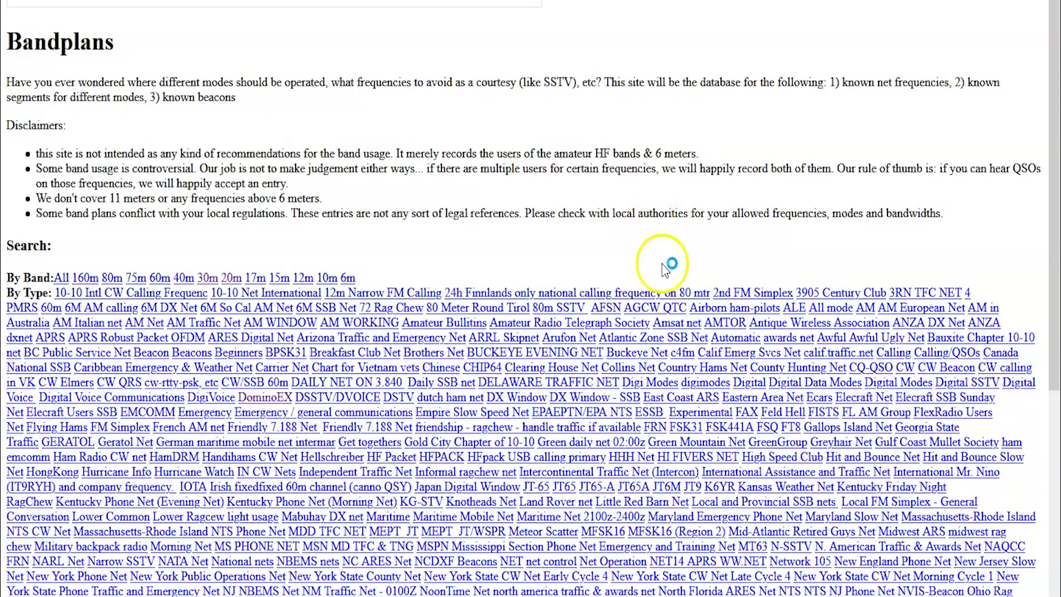
Show the bandplan entries for the 20m band and review the CW and digital mode frequencies
{"action": "scroll", "coordinate": [666, 266], "scroll_direction": "down", "scroll_amount": 7}
{"action": "scroll", "coordinate": [657, 310], "scroll_direction": "up", "scroll_amount": 7}
{"action": "left_click", "coordinate": [231, 278]}
{"action": "scroll", "coordinate": [525, 515], "scroll_direction": "down", "scroll_amount": 18}
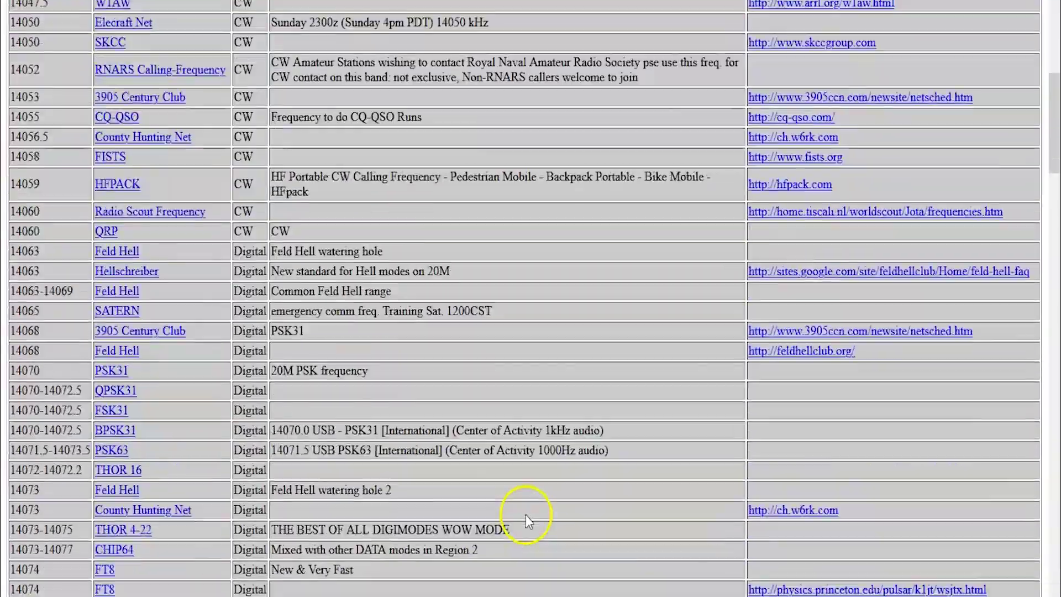
{"action": "scroll", "coordinate": [530, 503], "scroll_direction": "up", "scroll_amount": 3}
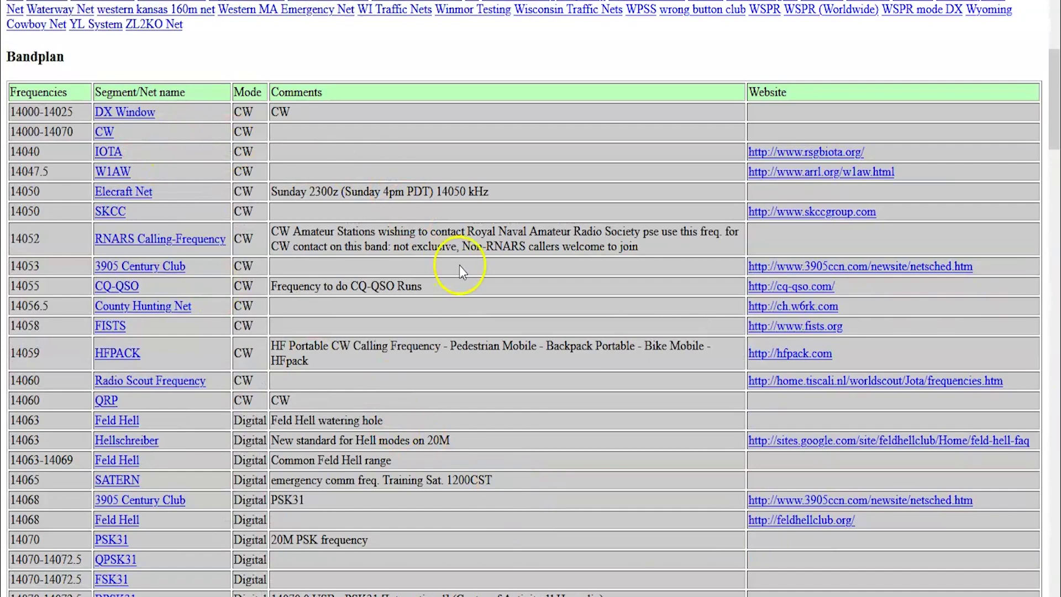
{"action": "scroll", "coordinate": [510, 329], "scroll_direction": "down", "scroll_amount": 3}
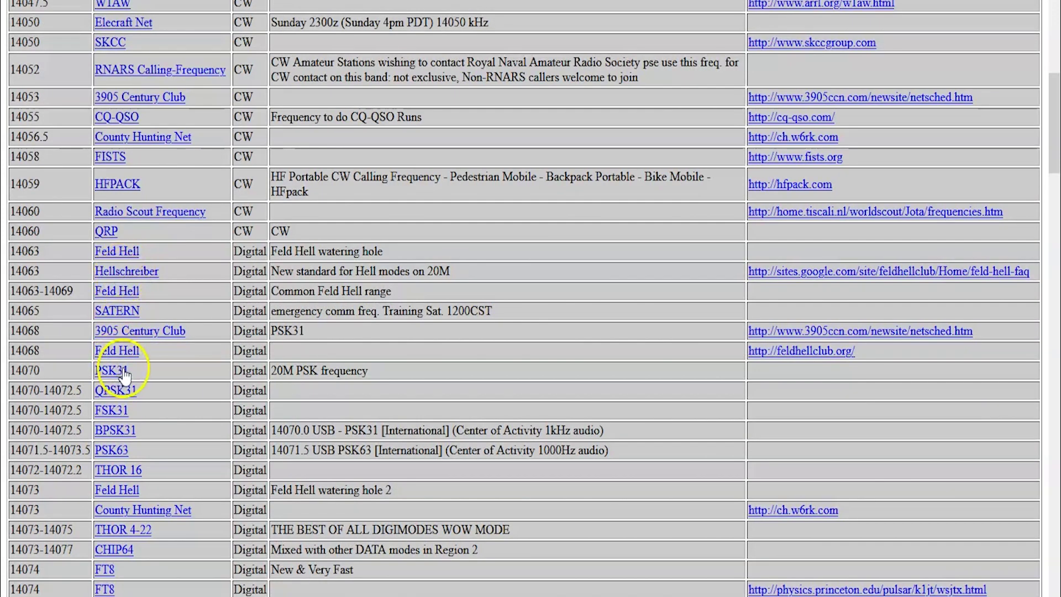
{"action": "scroll", "coordinate": [128, 465], "scroll_direction": "down", "scroll_amount": 3}
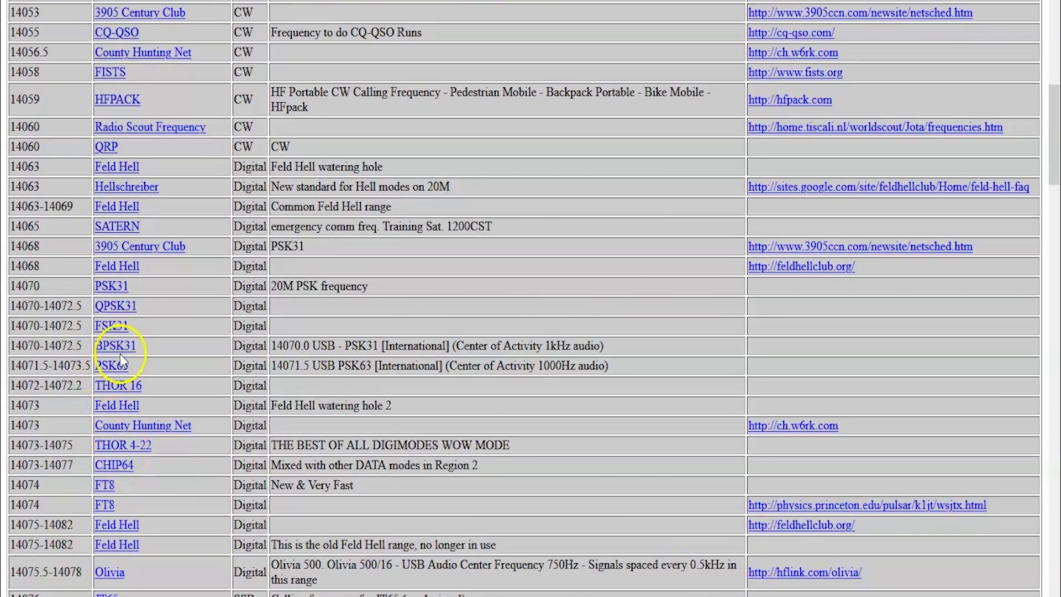
{"action": "scroll", "coordinate": [125, 357], "scroll_direction": "down", "scroll_amount": 3}
{"action": "scroll", "coordinate": [127, 337], "scroll_direction": "down", "scroll_amount": 4}
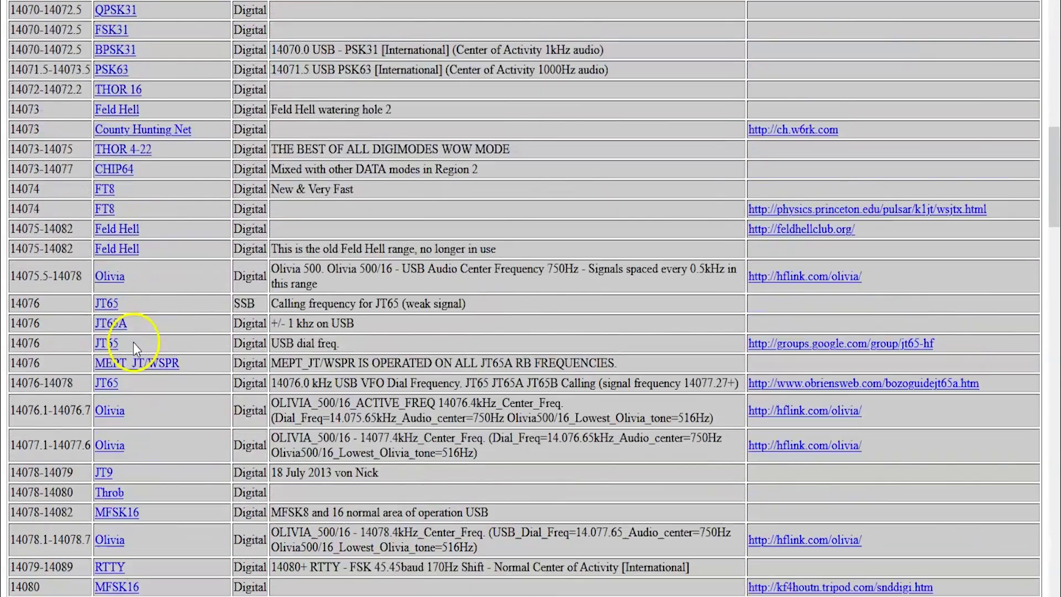
{"action": "scroll", "coordinate": [167, 404], "scroll_direction": "down", "scroll_amount": 5}
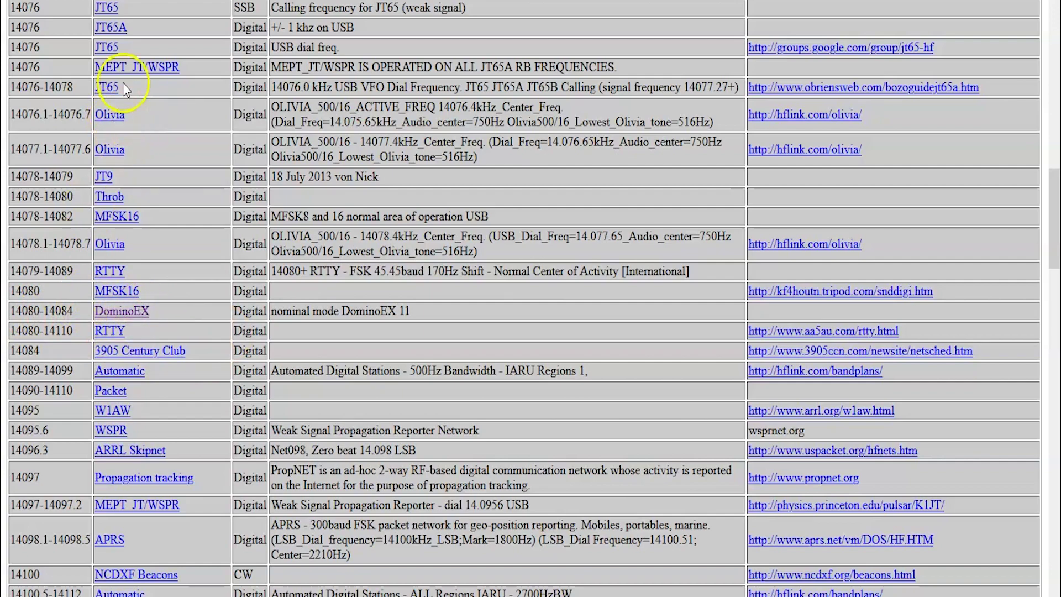
Show the bandplan entries for the THOR 4-22 mode and review their frequencies and comments
{"action": "scroll", "coordinate": [433, 354], "scroll_direction": "up", "scroll_amount": 15}
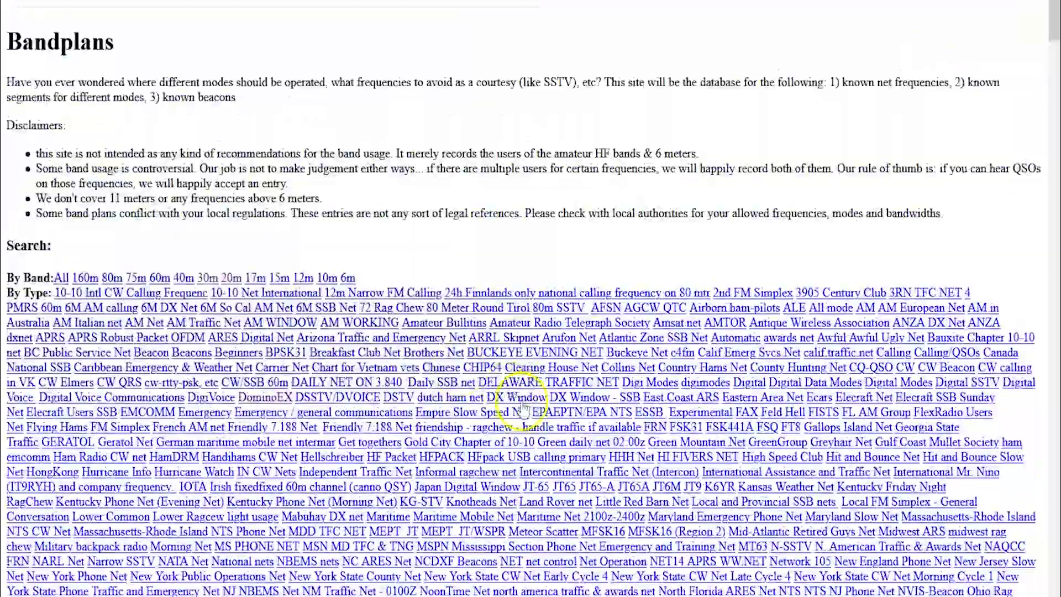
{"action": "scroll", "coordinate": [523, 409], "scroll_direction": "down", "scroll_amount": 3}
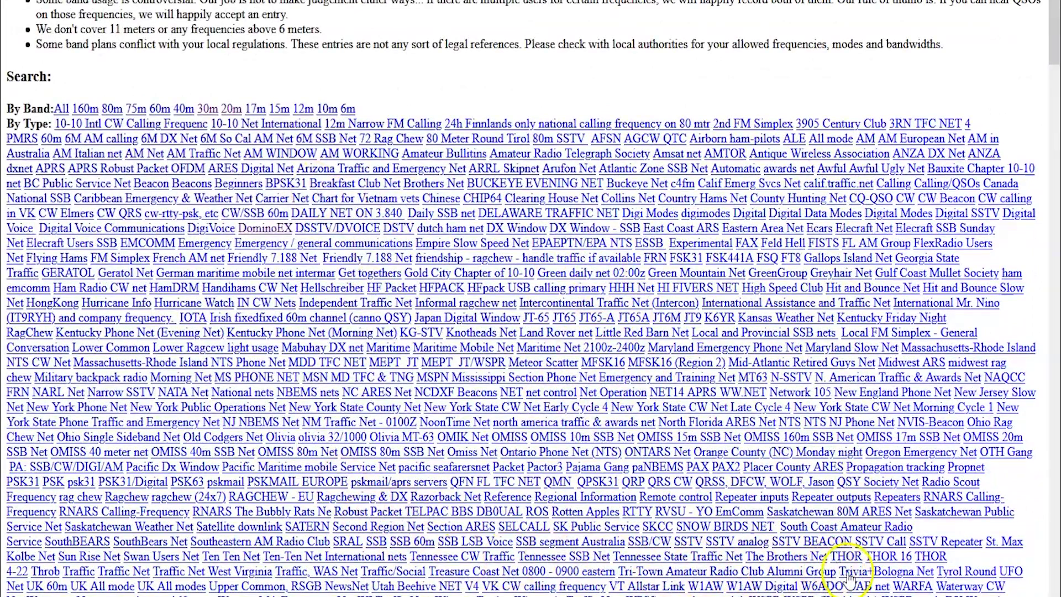
{"action": "left_click", "coordinate": [930, 556]}
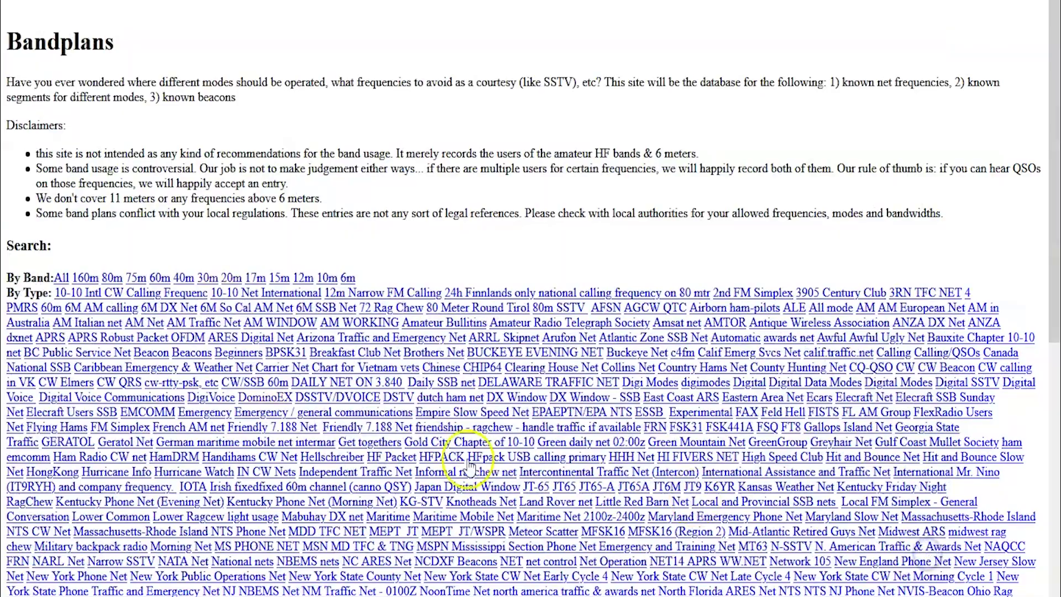
{"action": "scroll", "coordinate": [390, 391], "scroll_direction": "down", "scroll_amount": 10}
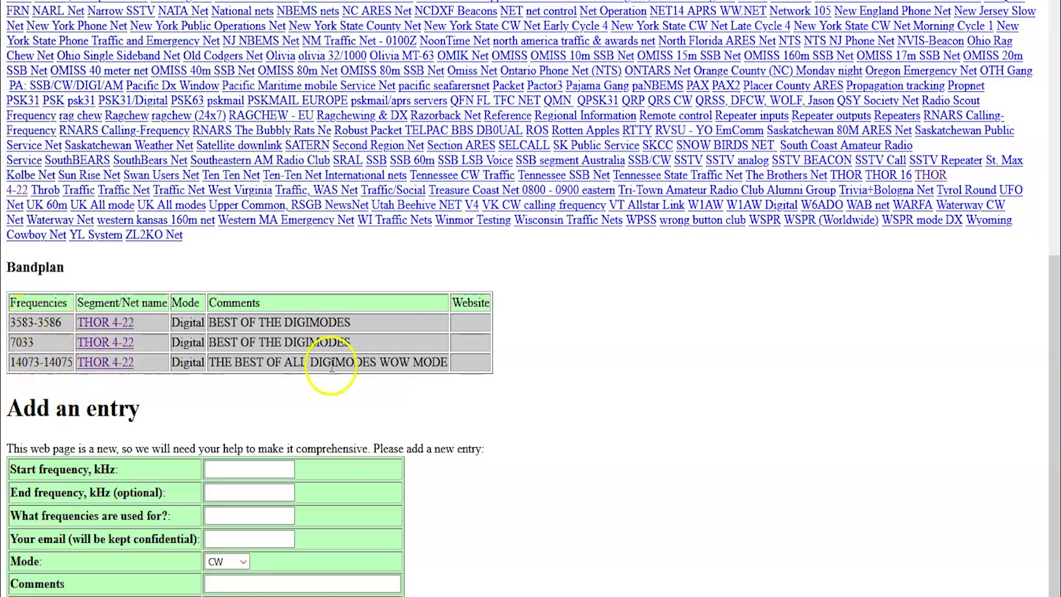
{"action": "scroll", "coordinate": [485, 355], "scroll_direction": "up", "scroll_amount": 10}
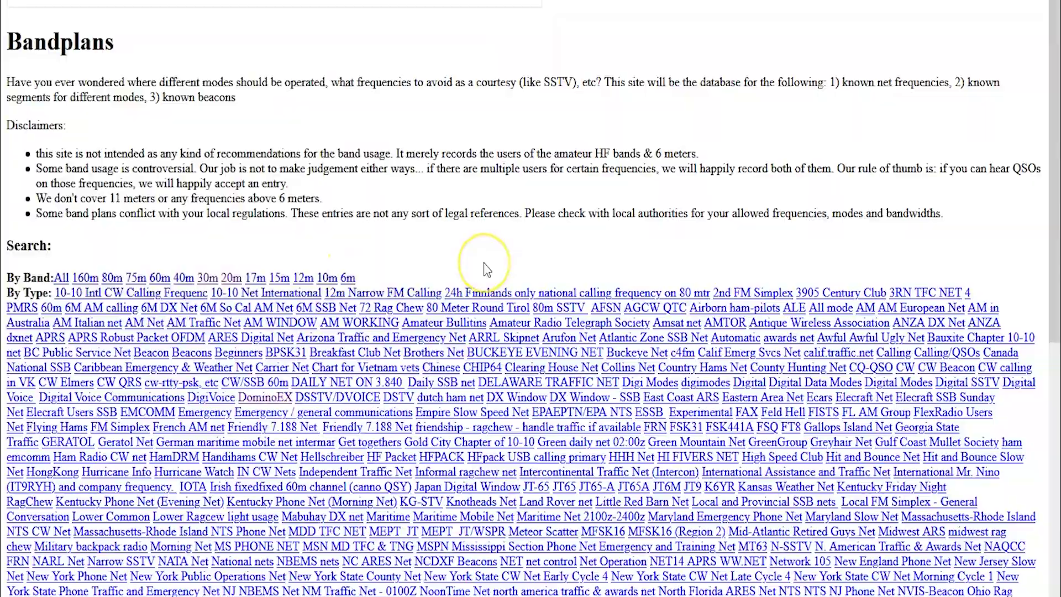
{"action": "scroll", "coordinate": [486, 270], "scroll_direction": "down", "scroll_amount": 10}
{"action": "scroll", "coordinate": [491, 279], "scroll_direction": "up", "scroll_amount": 10}
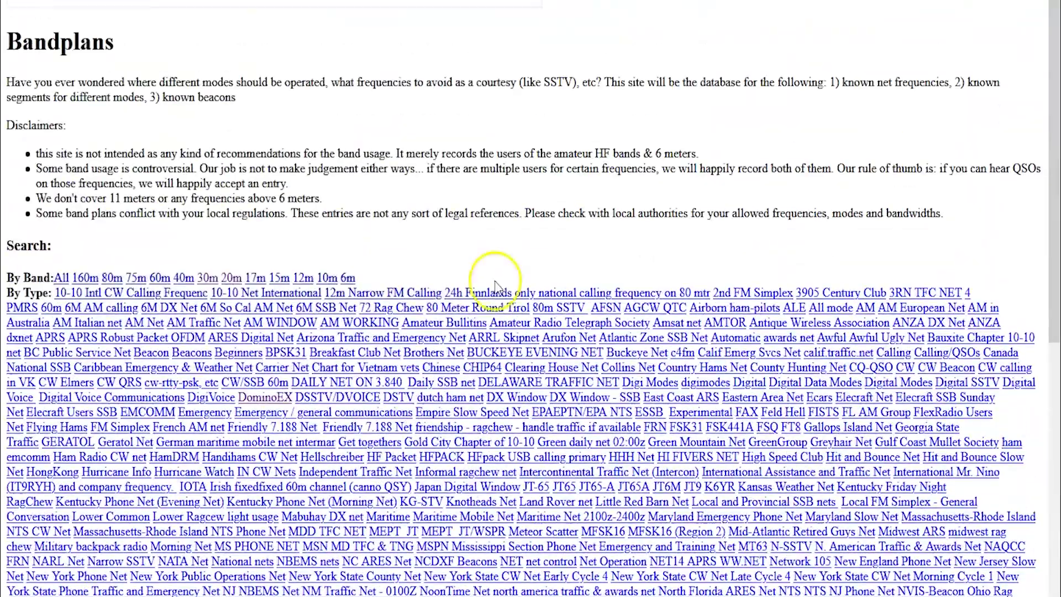
{"action": "scroll", "coordinate": [495, 286], "scroll_direction": "down", "scroll_amount": 3}
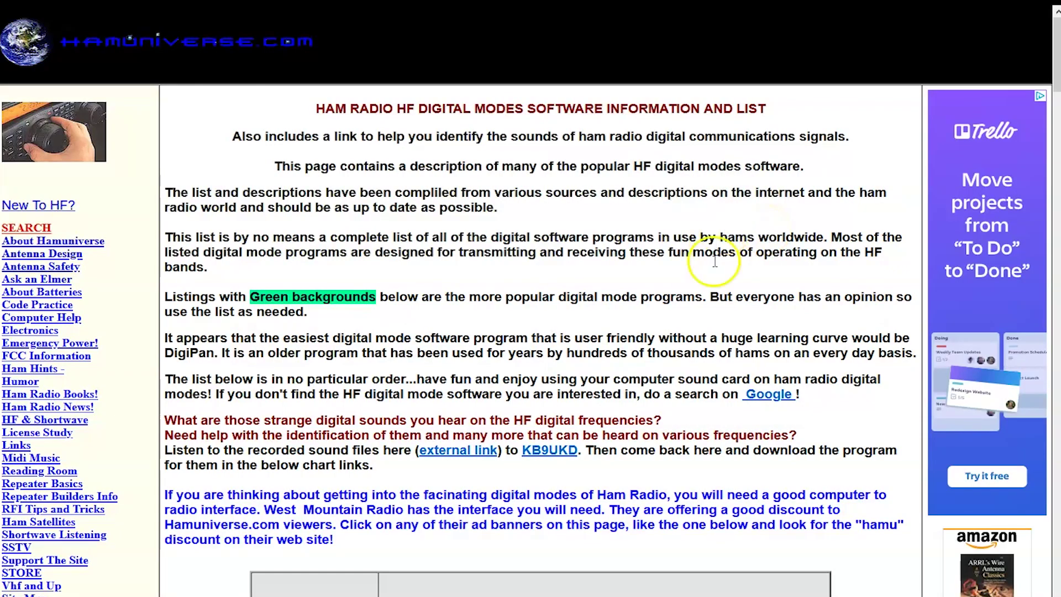
Skim the Hamuniverse HF digital modes software list from its introduction to the MMTTY and TruTTY entries
{"action": "scroll", "coordinate": [637, 341], "scroll_direction": "down", "scroll_amount": 8}
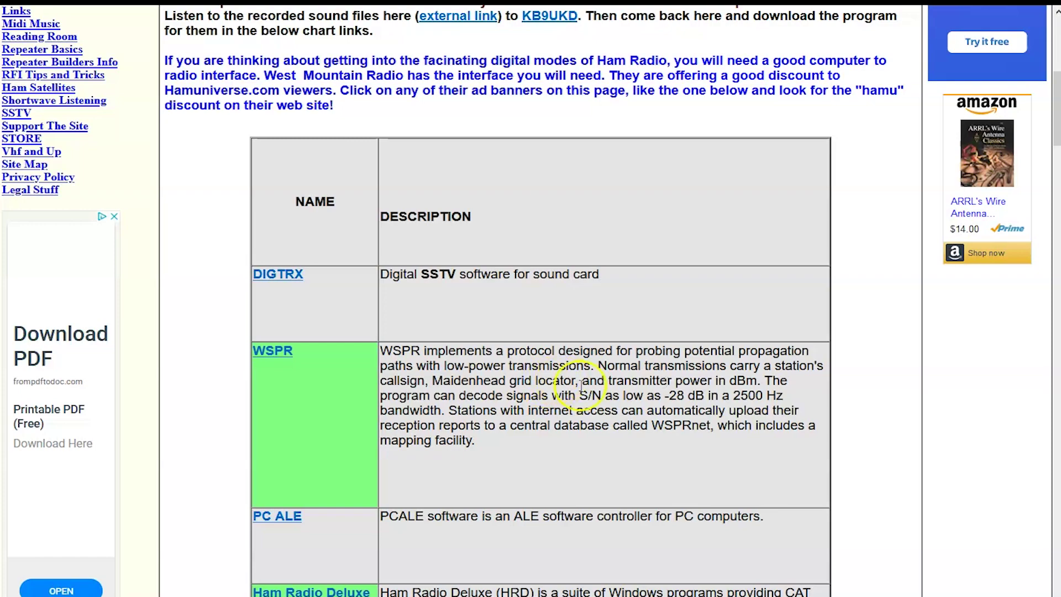
{"action": "scroll", "coordinate": [644, 491], "scroll_direction": "down", "scroll_amount": 7}
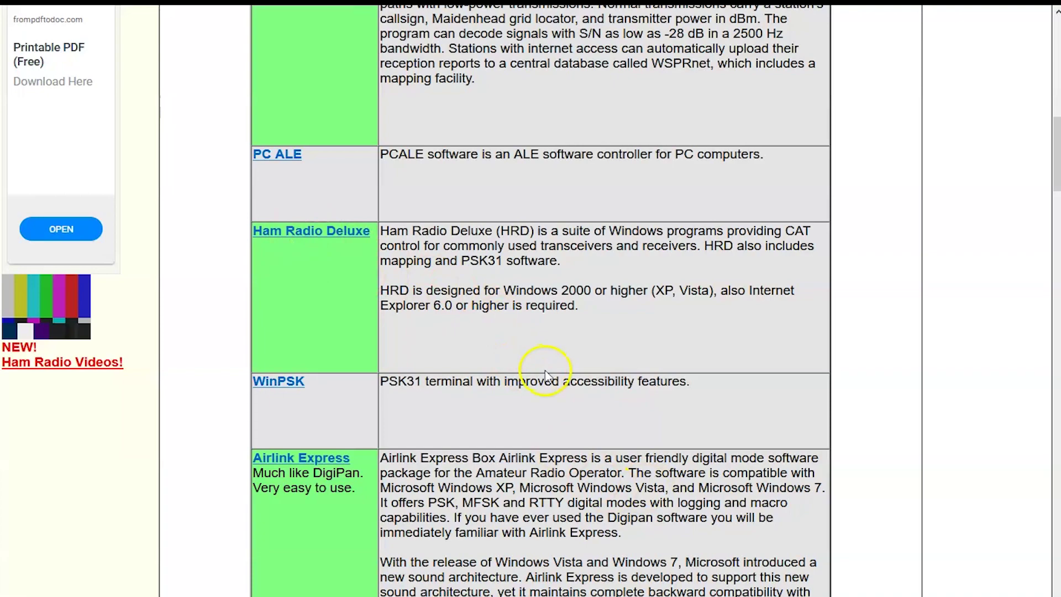
{"action": "scroll", "coordinate": [545, 376], "scroll_direction": "down", "scroll_amount": 7}
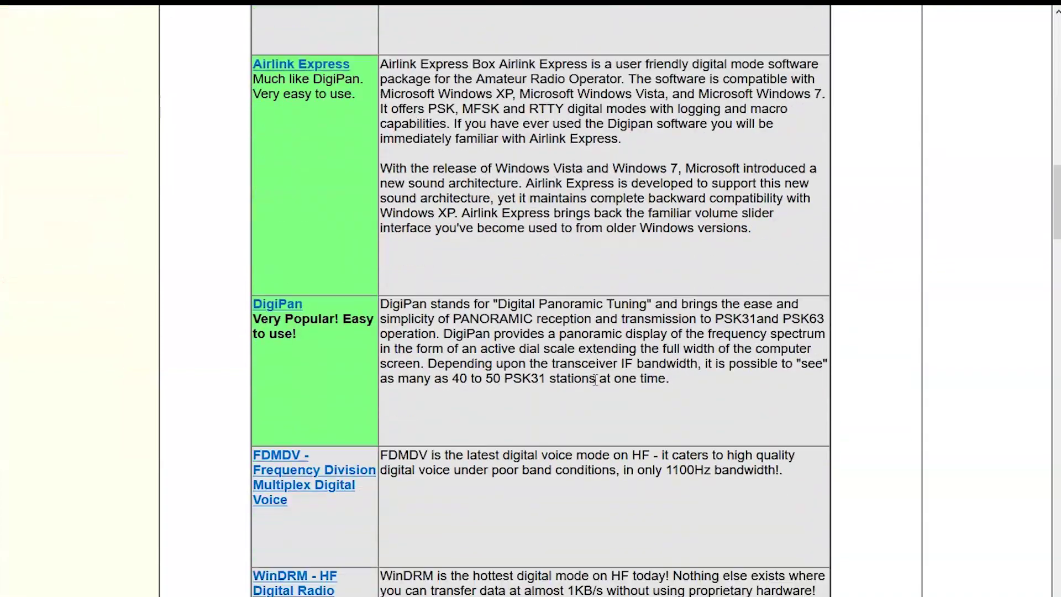
{"action": "scroll", "coordinate": [595, 379], "scroll_direction": "down", "scroll_amount": 3}
{"action": "scroll", "coordinate": [592, 386], "scroll_direction": "down", "scroll_amount": 7}
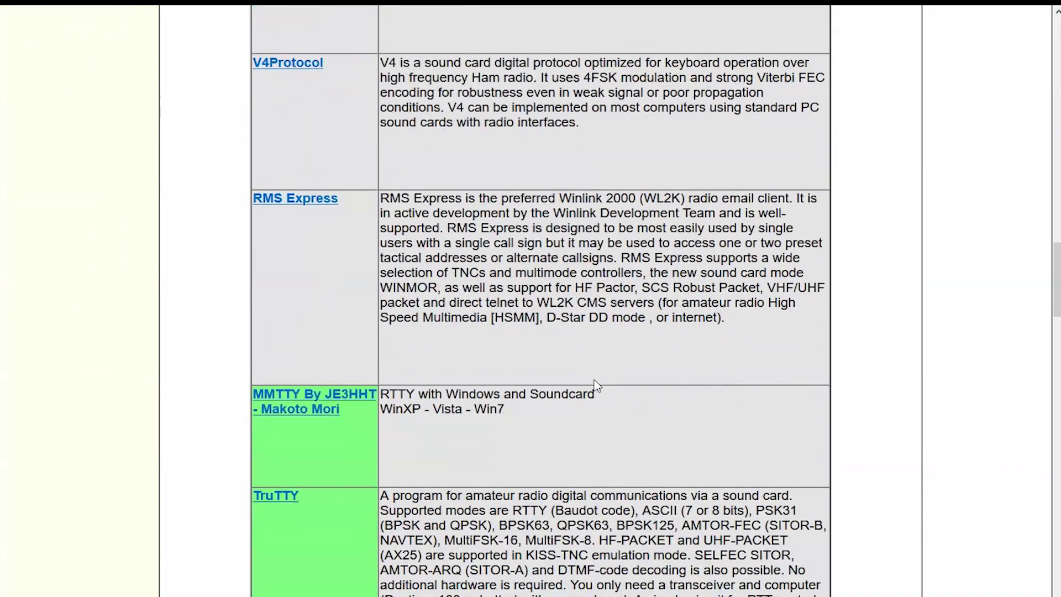
{"action": "scroll", "coordinate": [597, 385], "scroll_direction": "up", "scroll_amount": 20}
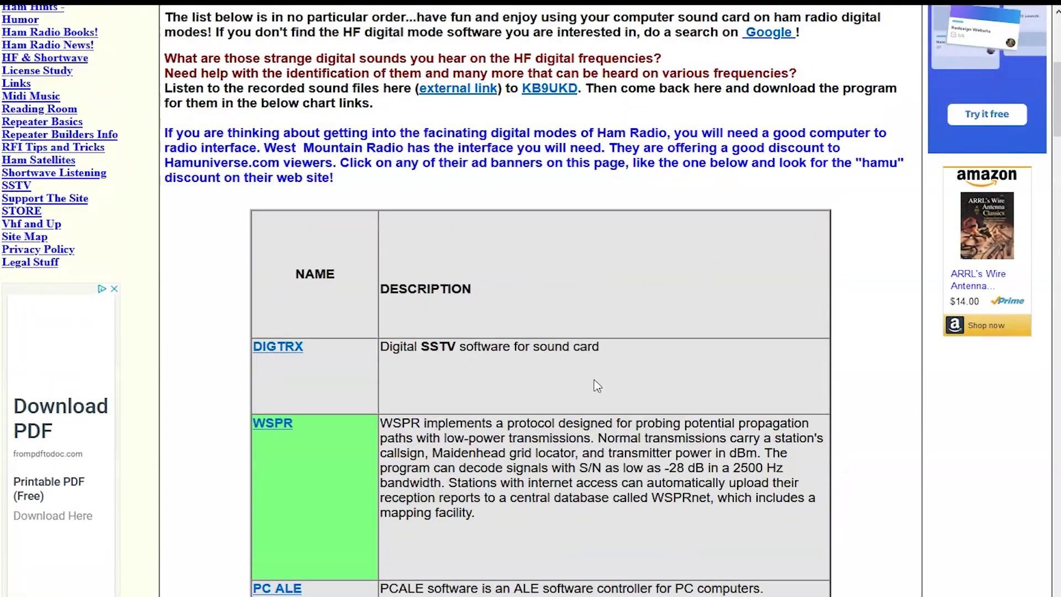
Examine the program descriptions in the software table from WSPR and Ham Radio Deluxe through FLdigi and MixW
{"action": "scroll", "coordinate": [598, 395], "scroll_direction": "down", "scroll_amount": 4}
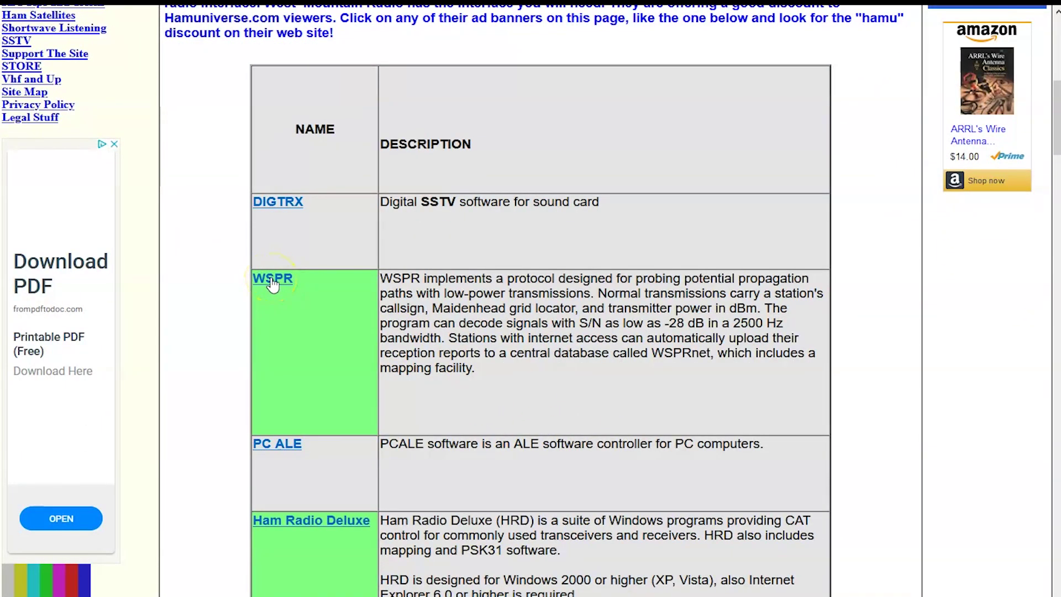
{"action": "scroll", "coordinate": [349, 316], "scroll_direction": "down", "scroll_amount": 7}
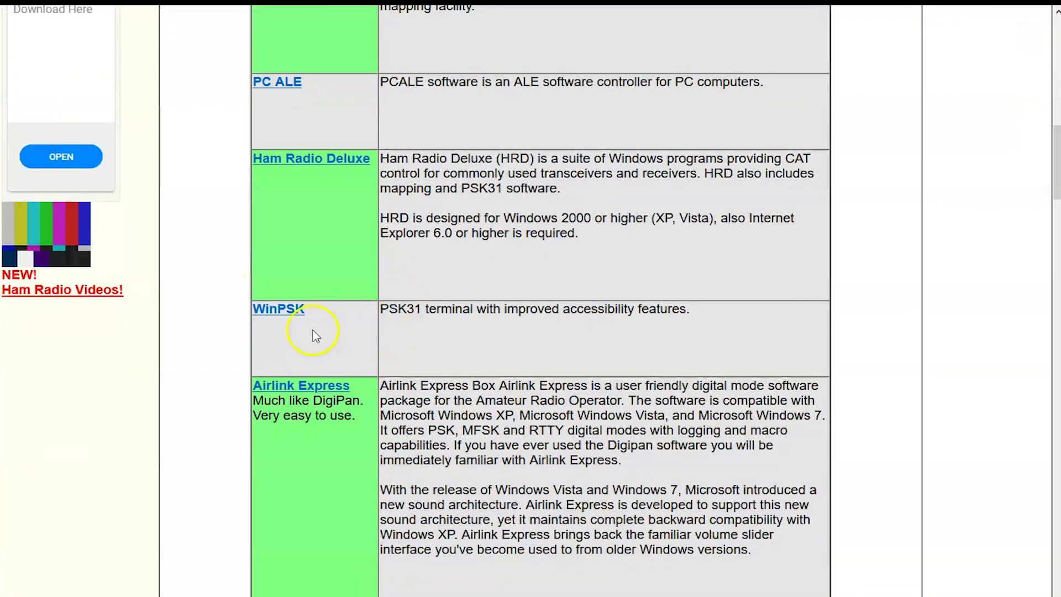
{"action": "scroll", "coordinate": [497, 315], "scroll_direction": "down", "scroll_amount": 7}
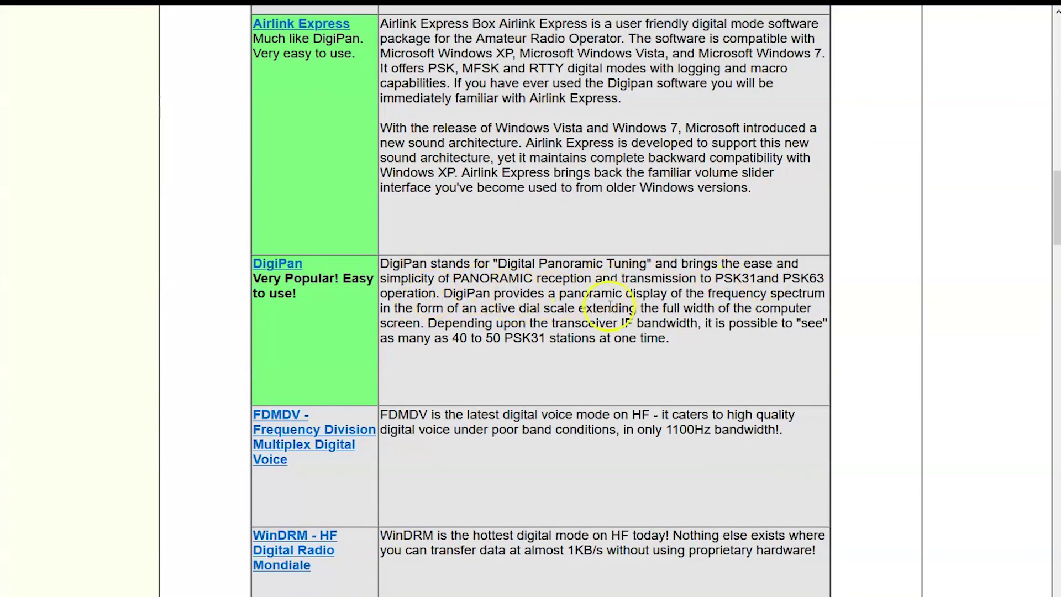
{"action": "scroll", "coordinate": [591, 379], "scroll_direction": "down", "scroll_amount": 8}
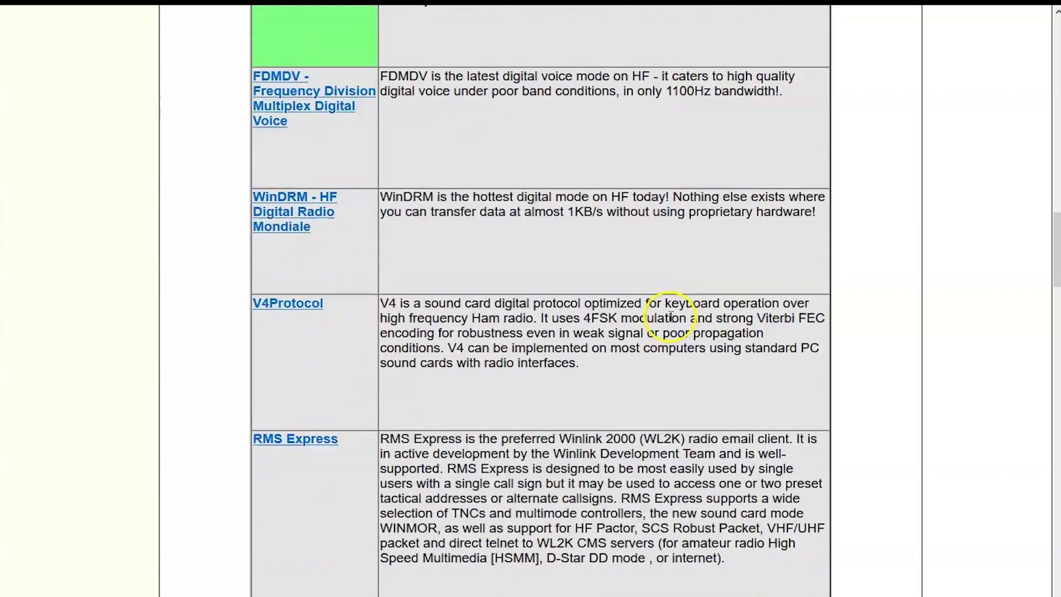
{"action": "scroll", "coordinate": [672, 322], "scroll_direction": "down", "scroll_amount": 6}
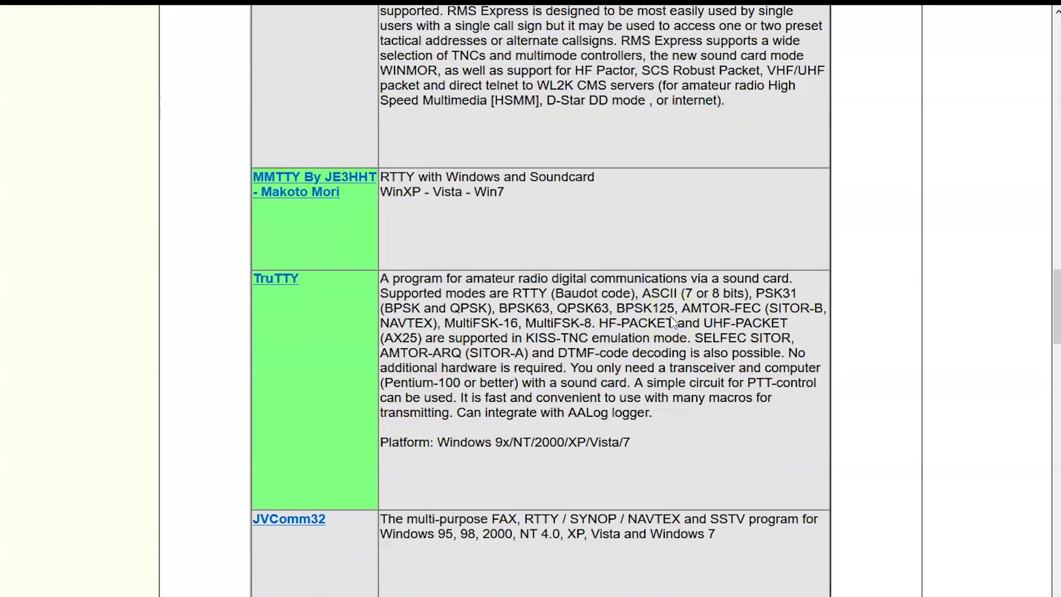
{"action": "scroll", "coordinate": [673, 322], "scroll_direction": "down", "scroll_amount": 20}
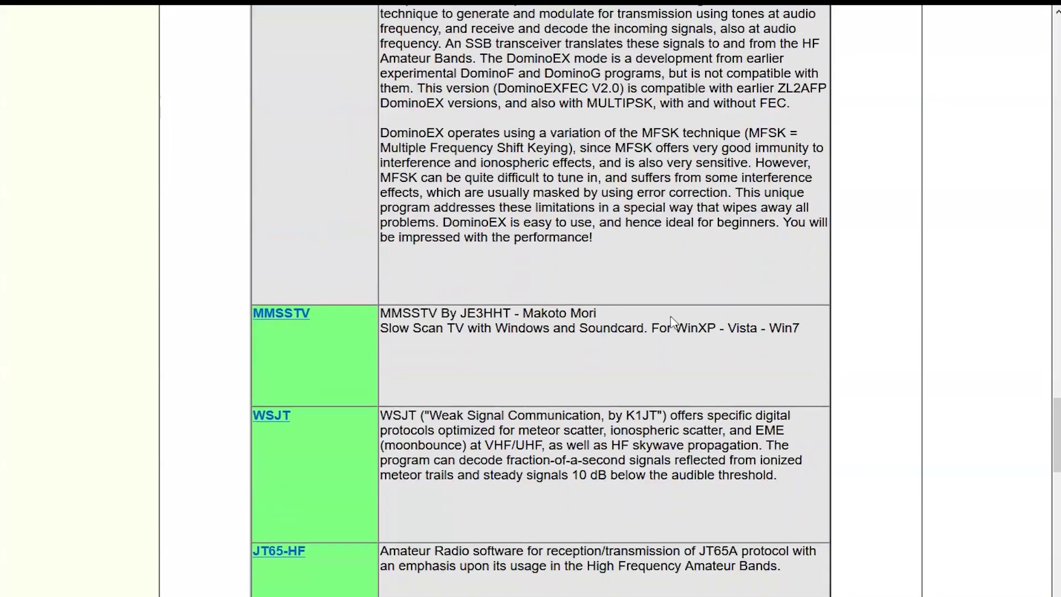
{"action": "scroll", "coordinate": [672, 322], "scroll_direction": "down", "scroll_amount": 6}
{"action": "scroll", "coordinate": [673, 316], "scroll_direction": "down", "scroll_amount": 4}
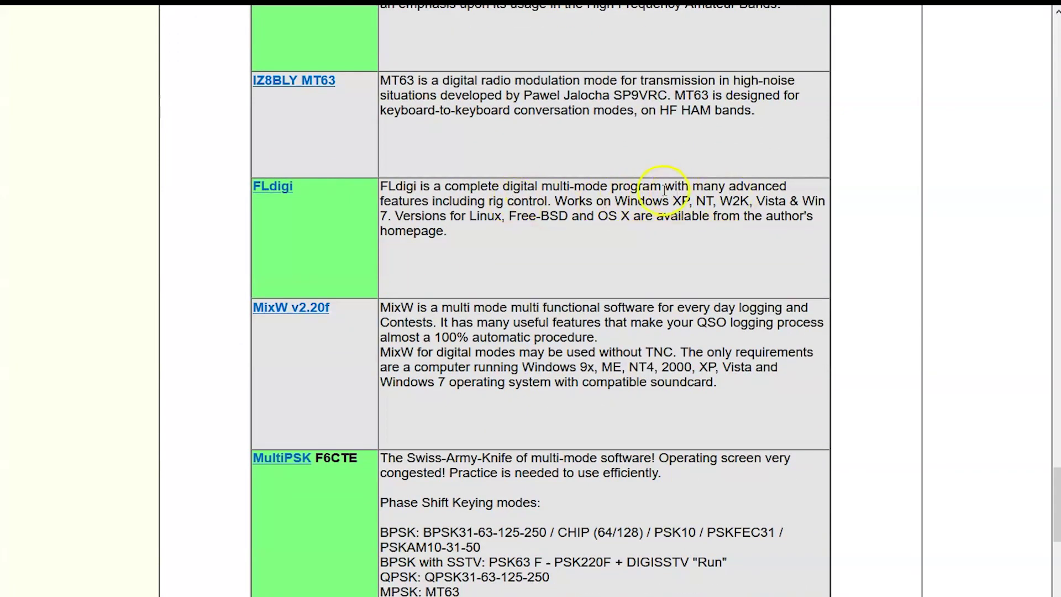
Read the supported keying, Hellschreiber and graphic modes in the table's MultiPSK entry
{"action": "scroll", "coordinate": [623, 470], "scroll_direction": "down", "scroll_amount": 3}
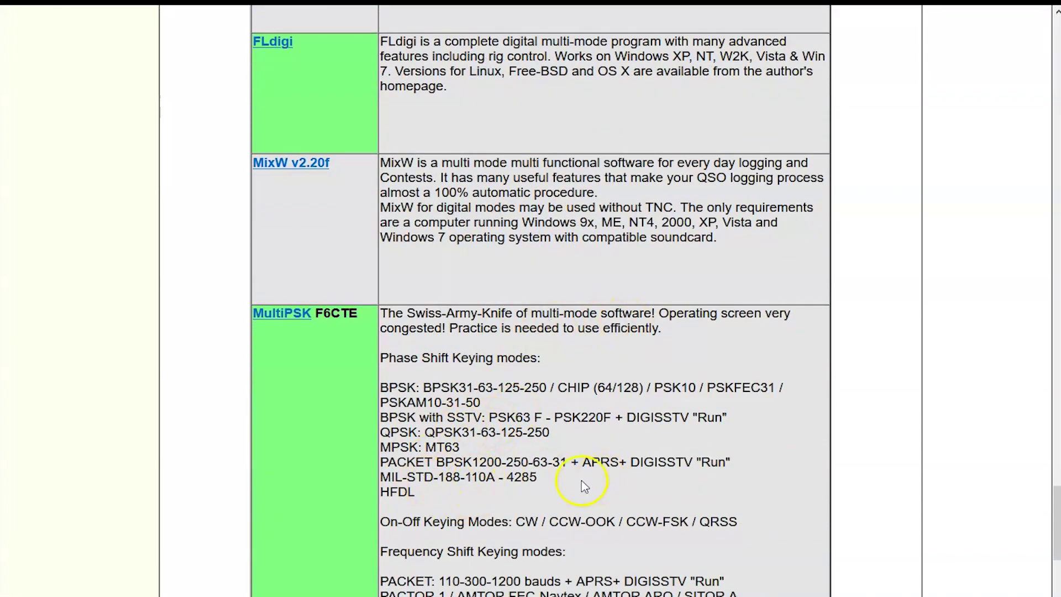
{"action": "scroll", "coordinate": [450, 385], "scroll_direction": "down", "scroll_amount": 6}
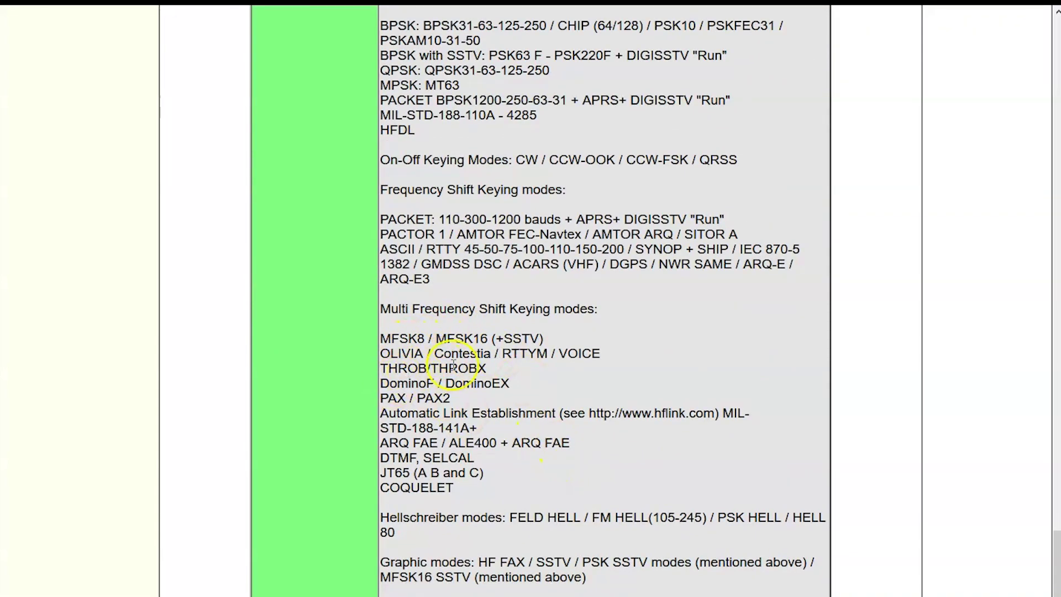
{"action": "scroll", "coordinate": [630, 431], "scroll_direction": "down", "scroll_amount": 4}
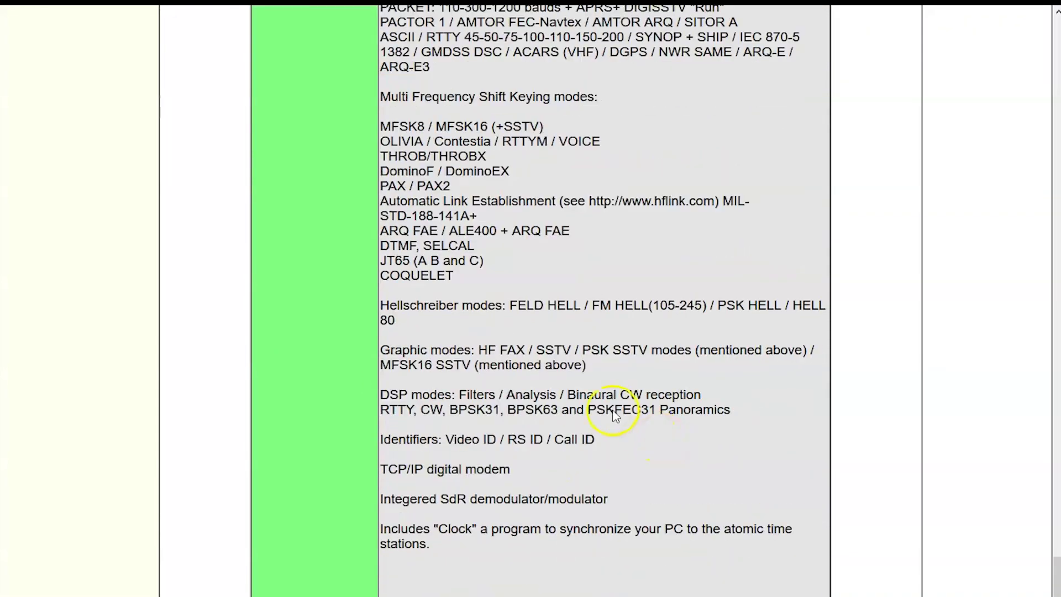
{"action": "scroll", "coordinate": [573, 428], "scroll_direction": "up", "scroll_amount": 11}
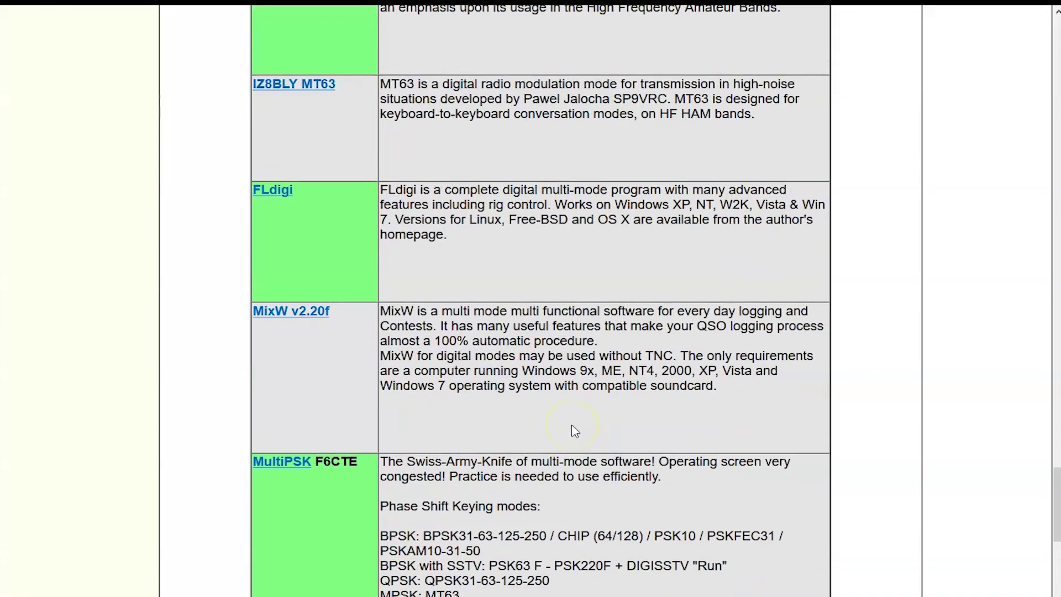
Open the MultiPSK website from the software list and review its supported modes and download section
{"action": "scroll", "coordinate": [286, 275], "scroll_direction": "down", "scroll_amount": 2}
{"action": "left_click", "coordinate": [294, 246]}
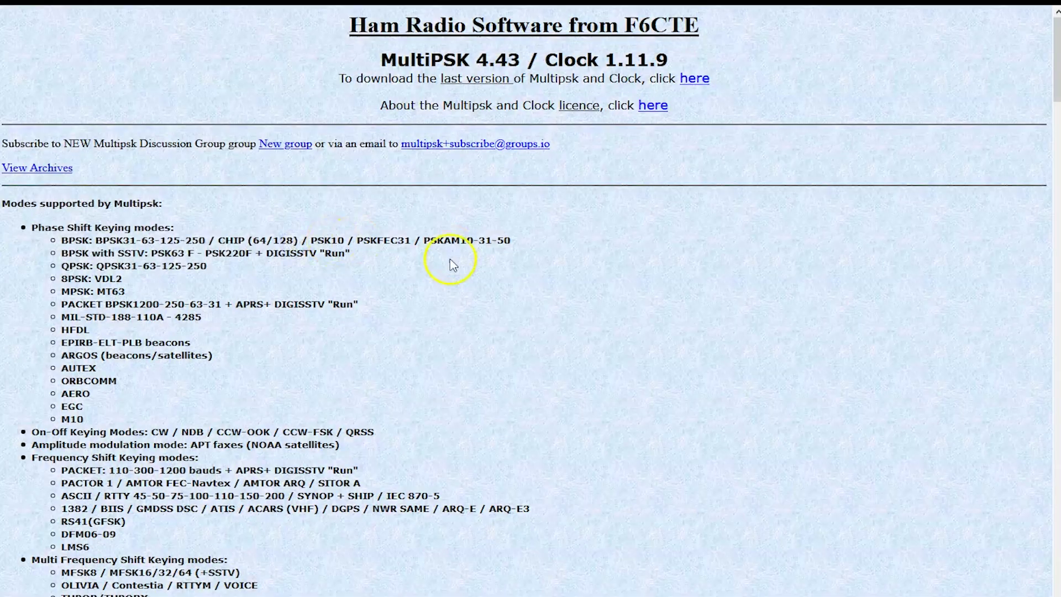
{"action": "scroll", "coordinate": [99, 205], "scroll_direction": "down", "scroll_amount": 11}
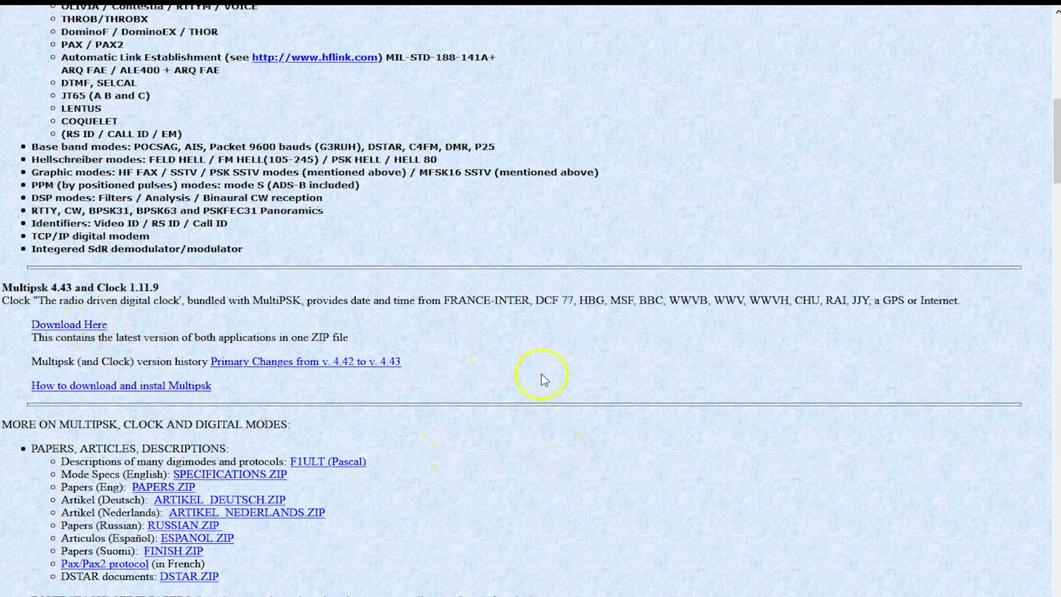
{"action": "scroll", "coordinate": [547, 380], "scroll_direction": "up", "scroll_amount": 11}
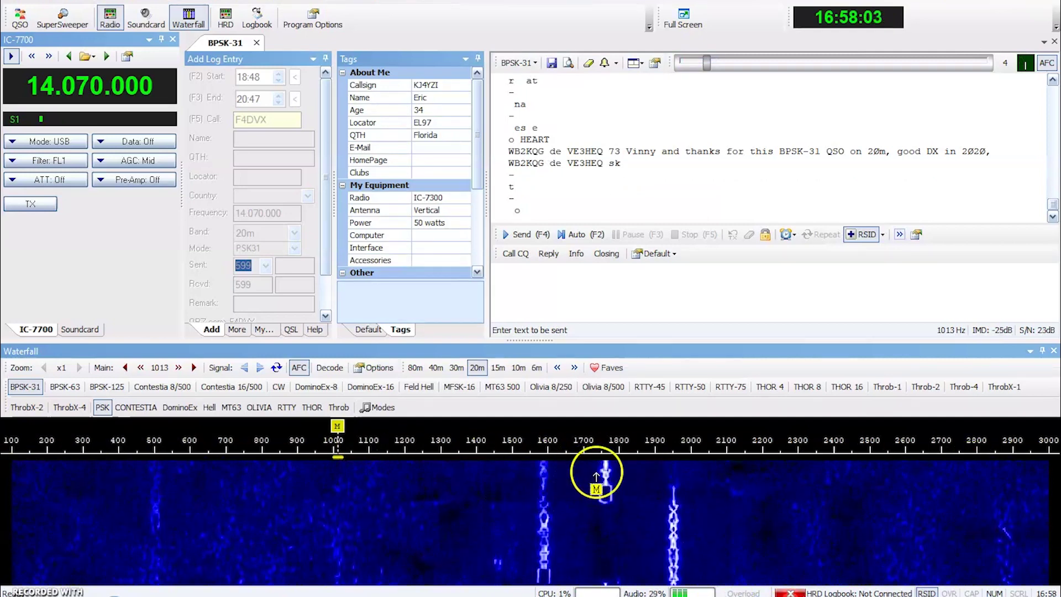
Tune the BPSK-31 decoder to the waterfall signals near 1760, 1603 and 1458 Hz to read their decoded text
{"action": "left_click", "coordinate": [605, 477]}
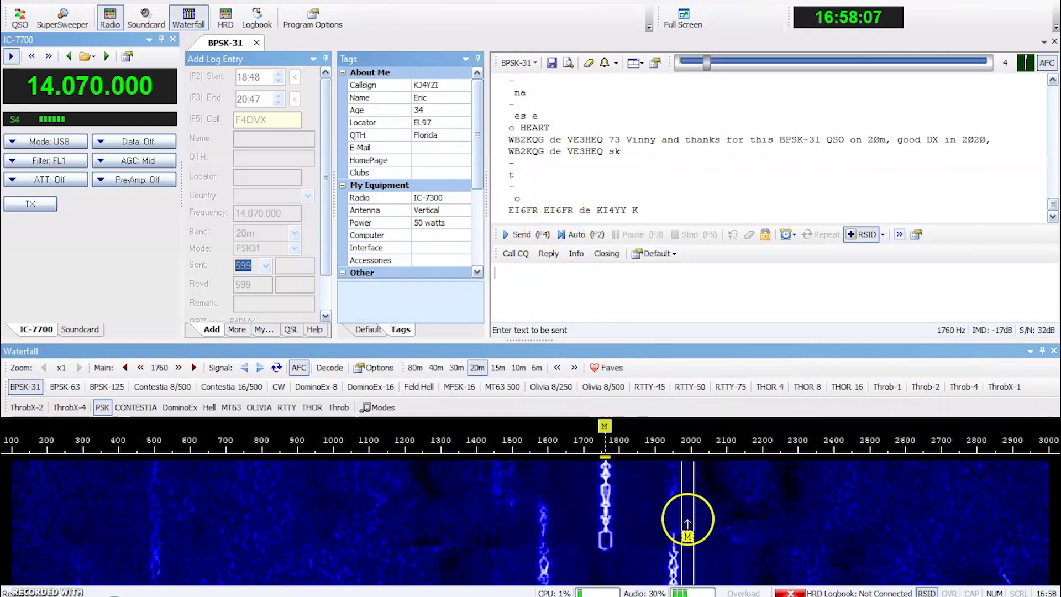
{"action": "left_click", "coordinate": [546, 546]}
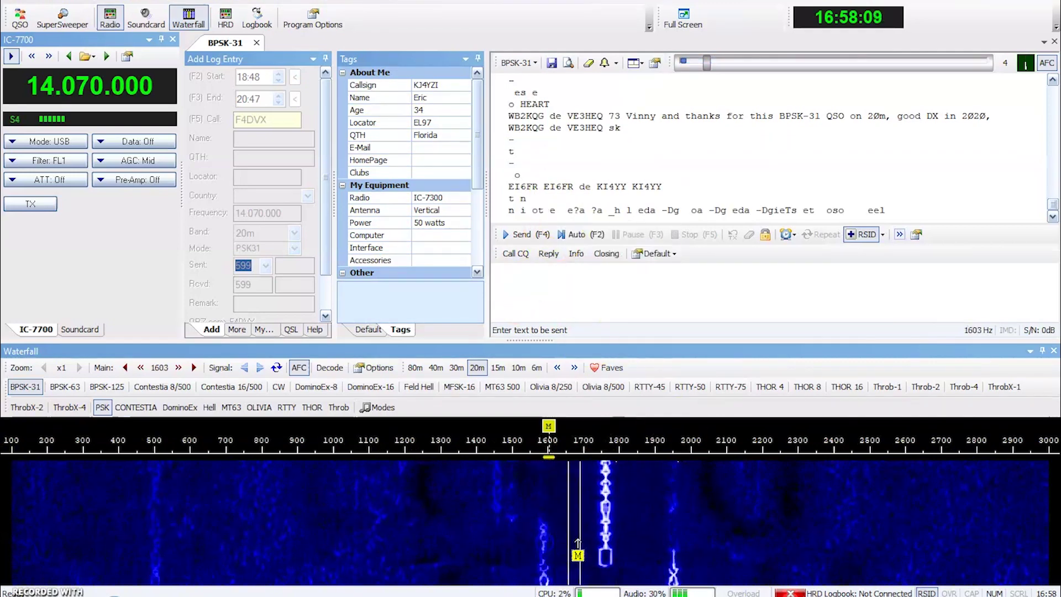
{"action": "left_click", "coordinate": [729, 286]}
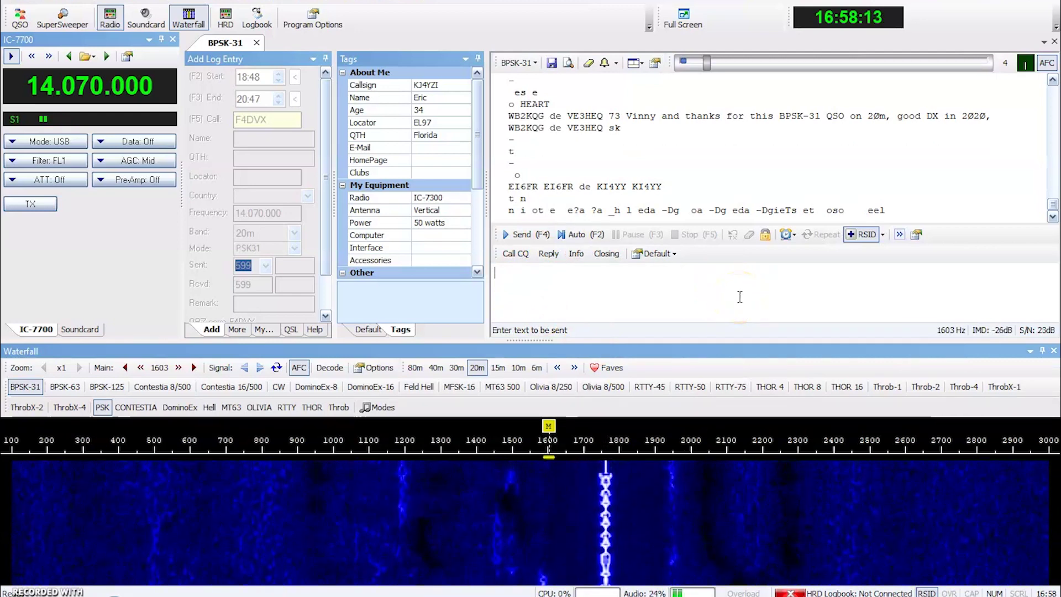
{"action": "left_click", "coordinate": [605, 482]}
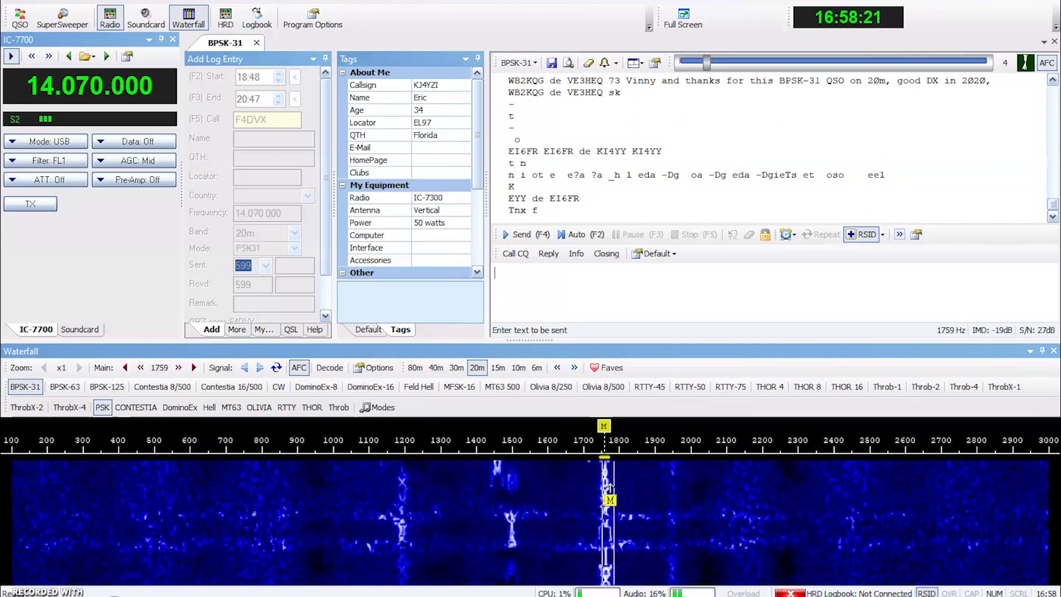
{"action": "left_click", "coordinate": [489, 492]}
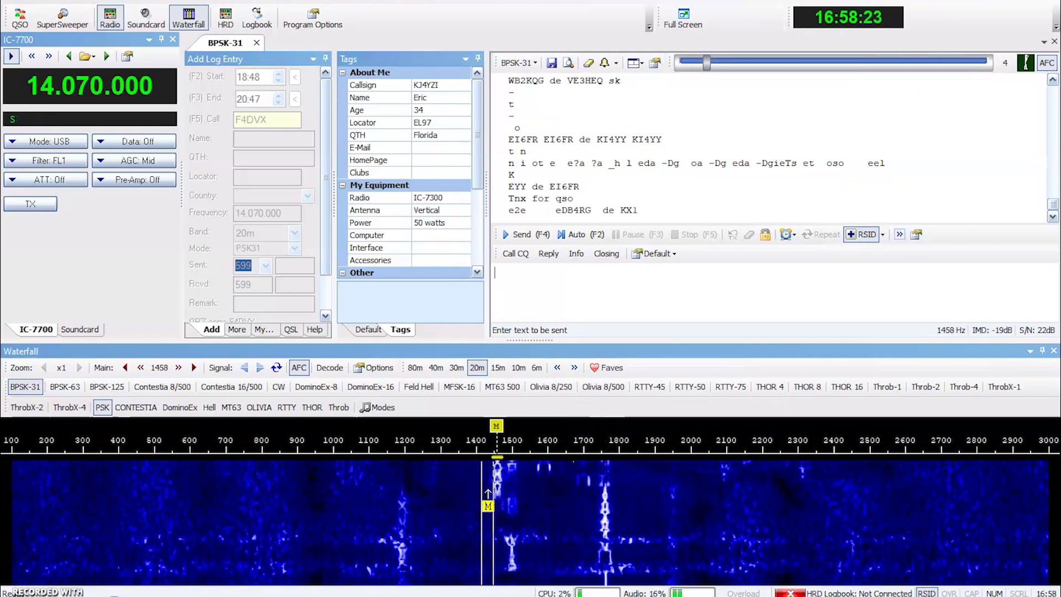
{"action": "left_click", "coordinate": [680, 310]}
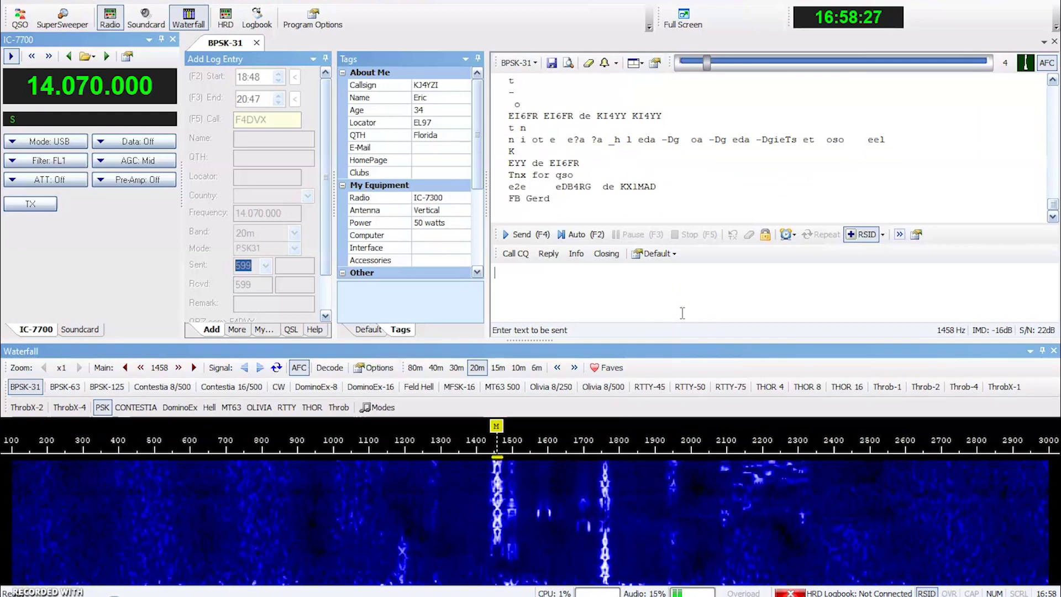
Switch to Olivia 8/250, tune onto the wide signal at 2201 Hz and examine its decoded text
{"action": "mouse_move", "coordinate": [744, 544]}
{"action": "left_mouse_down"}
{"action": "mouse_move", "coordinate": [803, 492]}
{"action": "mouse_move", "coordinate": [730, 490]}
{"action": "left_mouse_up"}
{"action": "left_click", "coordinate": [540, 387]}
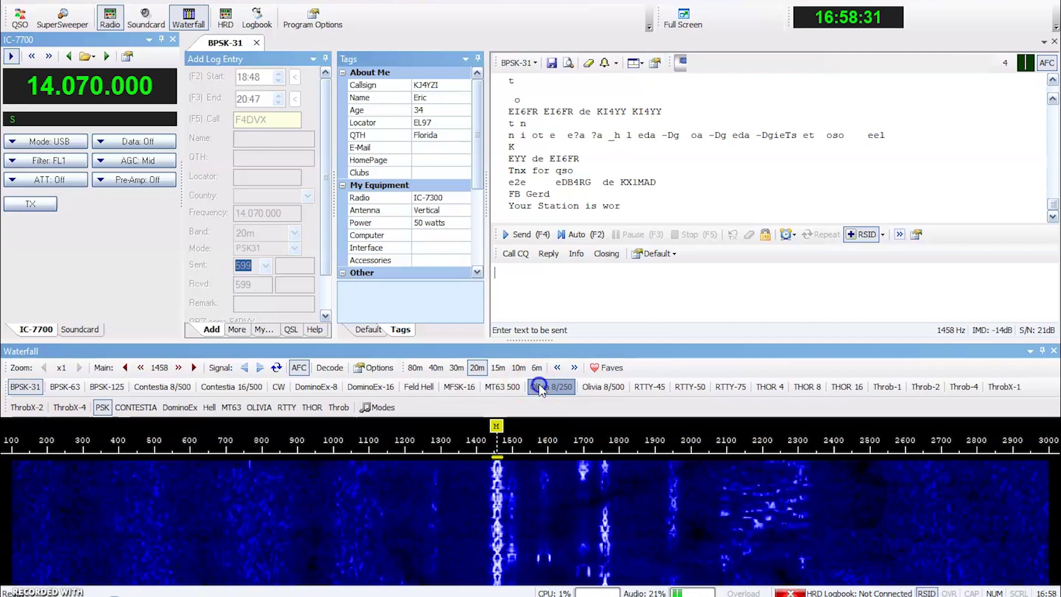
{"action": "mouse_move", "coordinate": [788, 499]}
{"action": "left_mouse_down"}
{"action": "mouse_move", "coordinate": [748, 509]}
{"action": "mouse_move", "coordinate": [763, 513]}
{"action": "mouse_move", "coordinate": [754, 486]}
{"action": "left_mouse_up"}
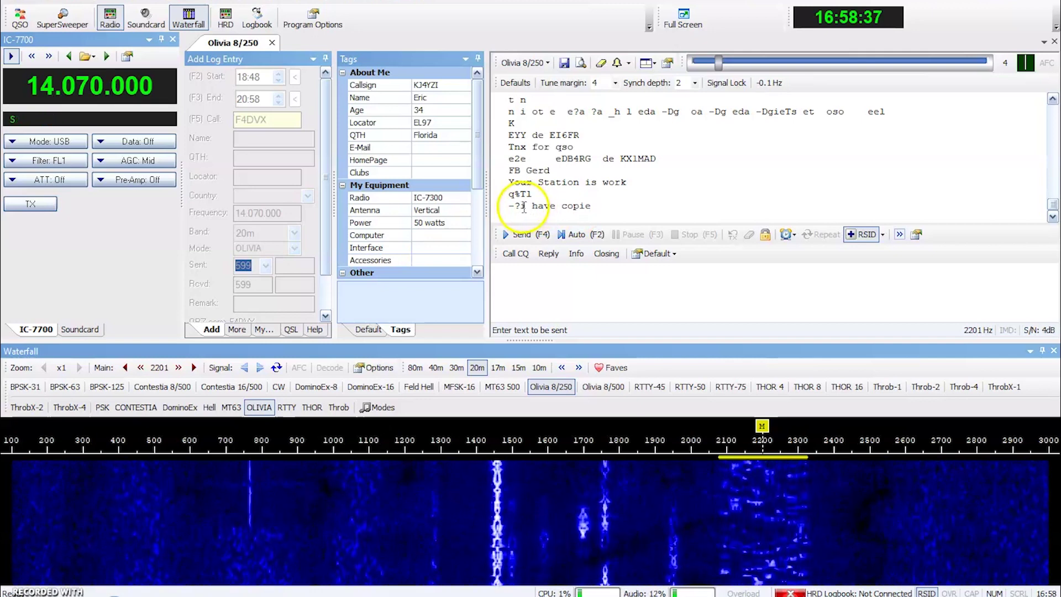
{"action": "left_click_drag", "start_coordinate": [520, 205], "coordinate": [586, 207]}
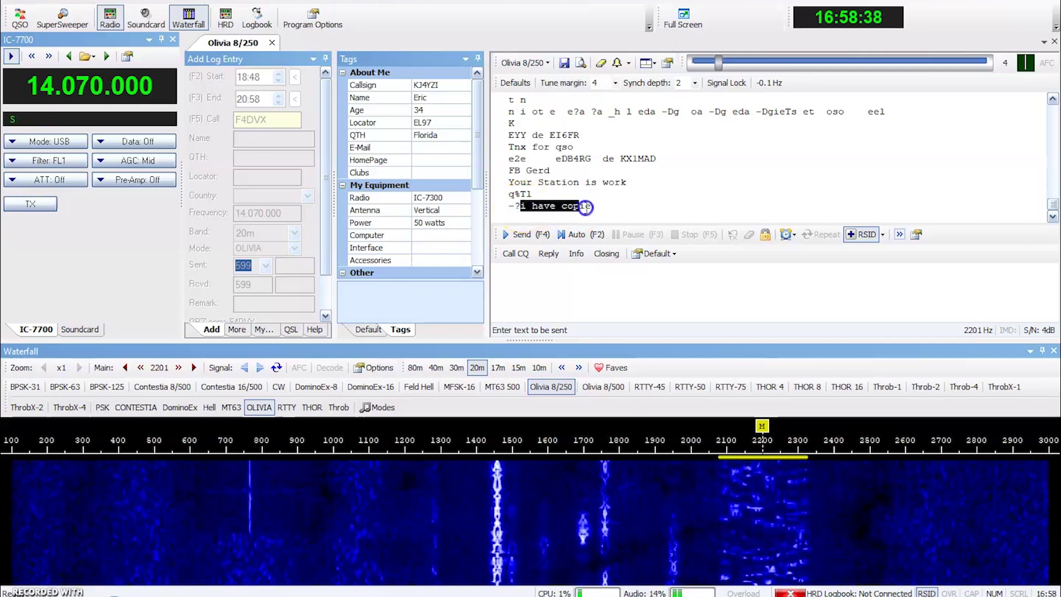
{"action": "left_click", "coordinate": [650, 206]}
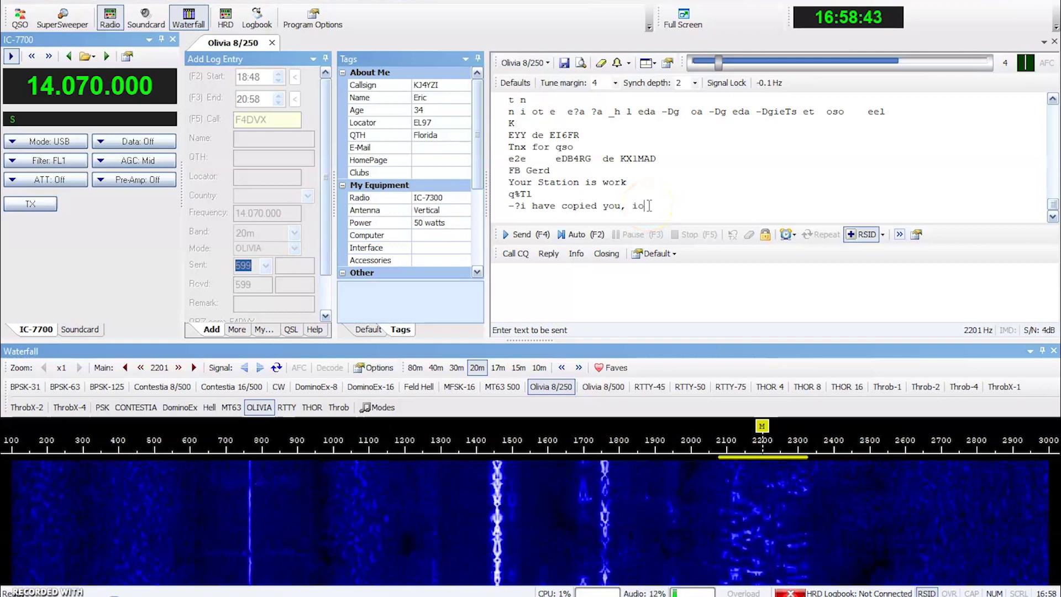
{"action": "left_click", "coordinate": [735, 209]}
{"action": "left_click", "coordinate": [718, 206]}
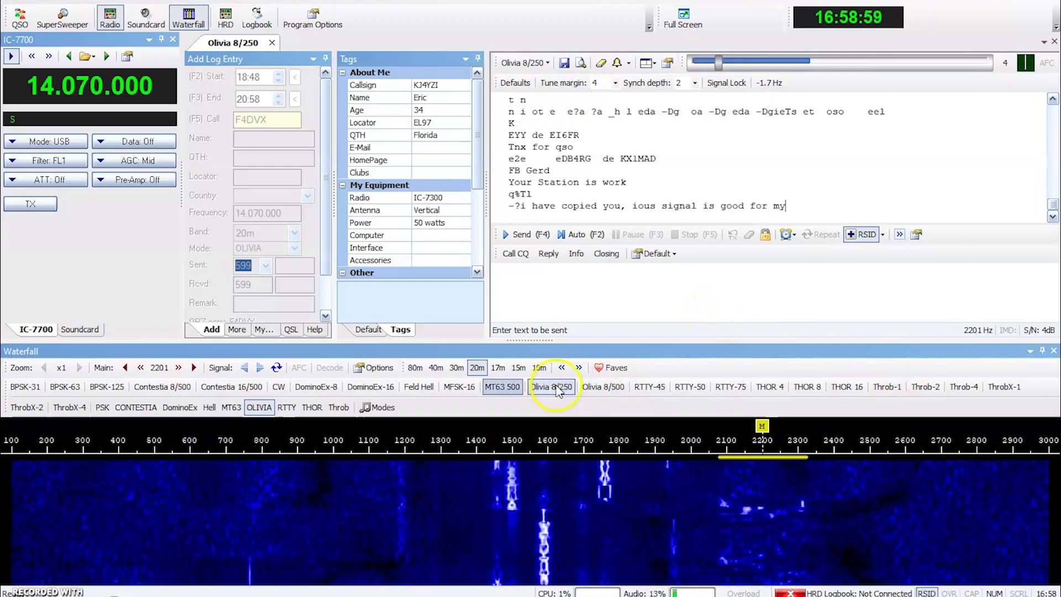
Review the available modes in the Modes Manager from BPSK through ThrobX, and close it without changing the selection
{"action": "left_click", "coordinate": [386, 408]}
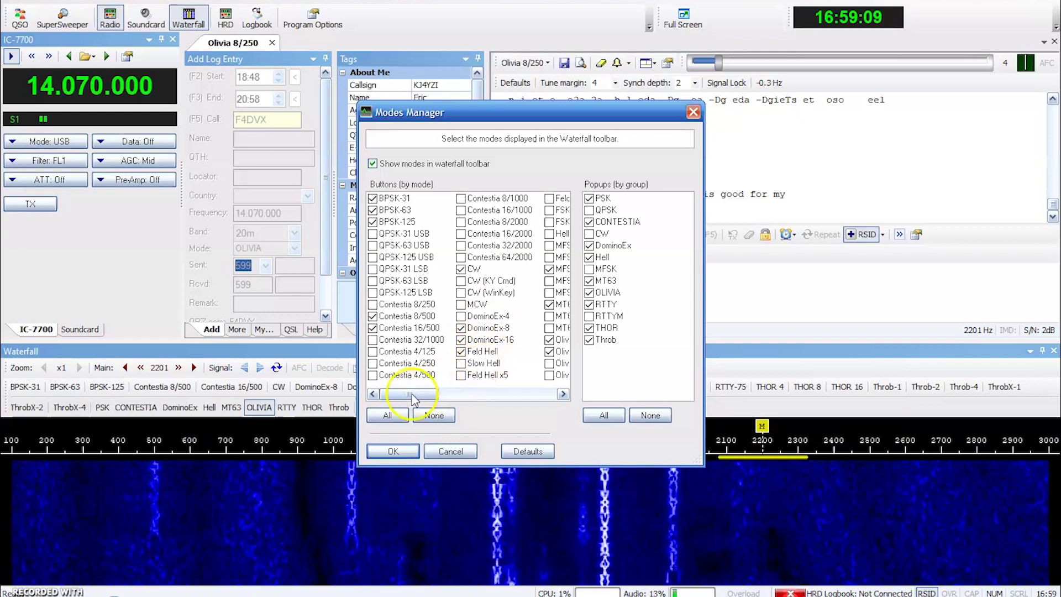
{"action": "left_click_drag", "start_coordinate": [411, 393], "coordinate": [440, 397]}
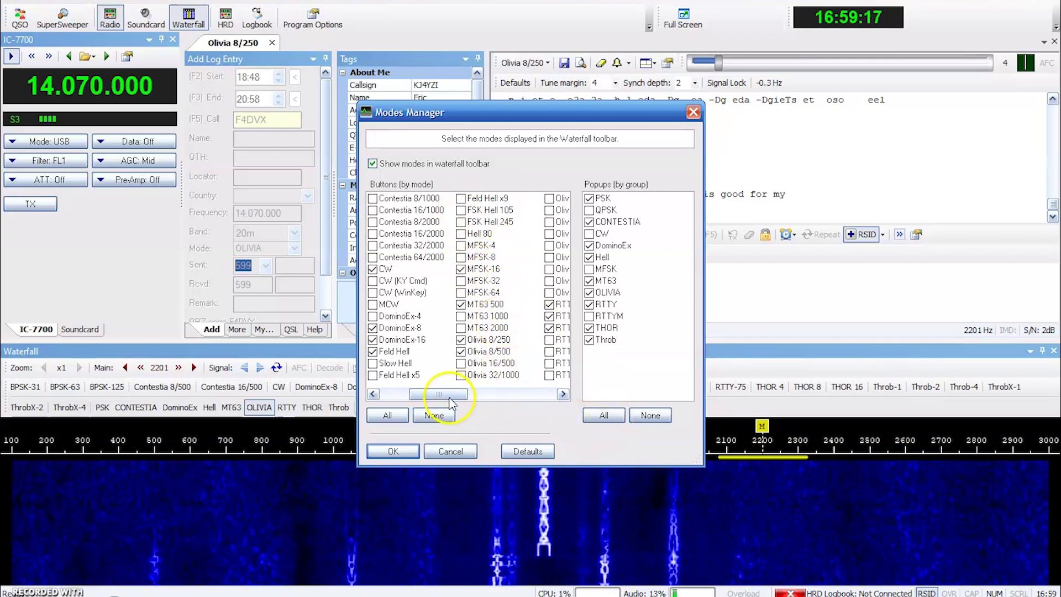
{"action": "left_click_drag", "start_coordinate": [442, 395], "coordinate": [493, 399]}
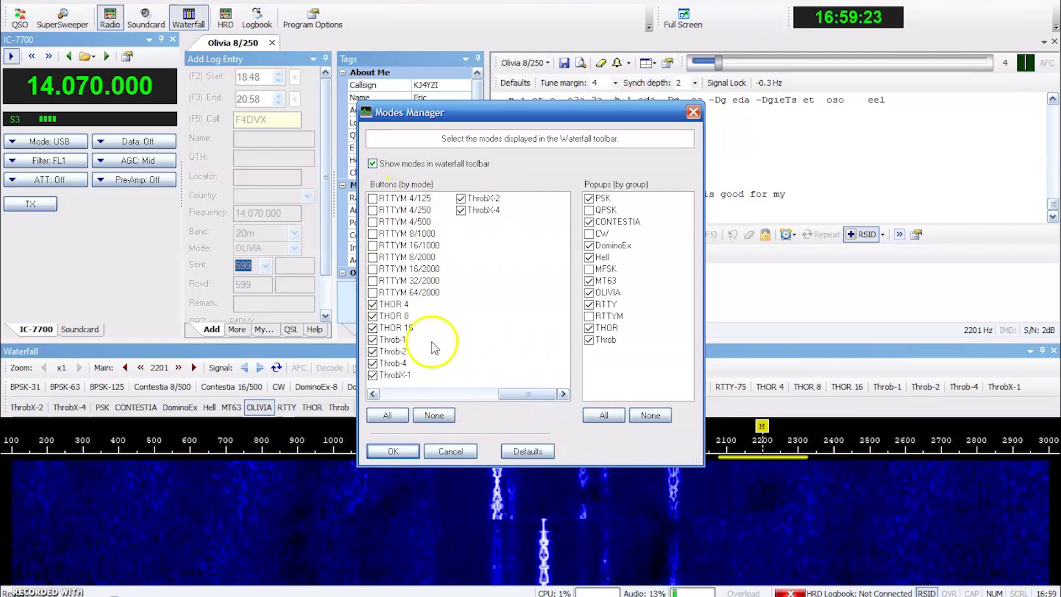
{"action": "left_click_drag", "start_coordinate": [522, 397], "coordinate": [381, 392]}
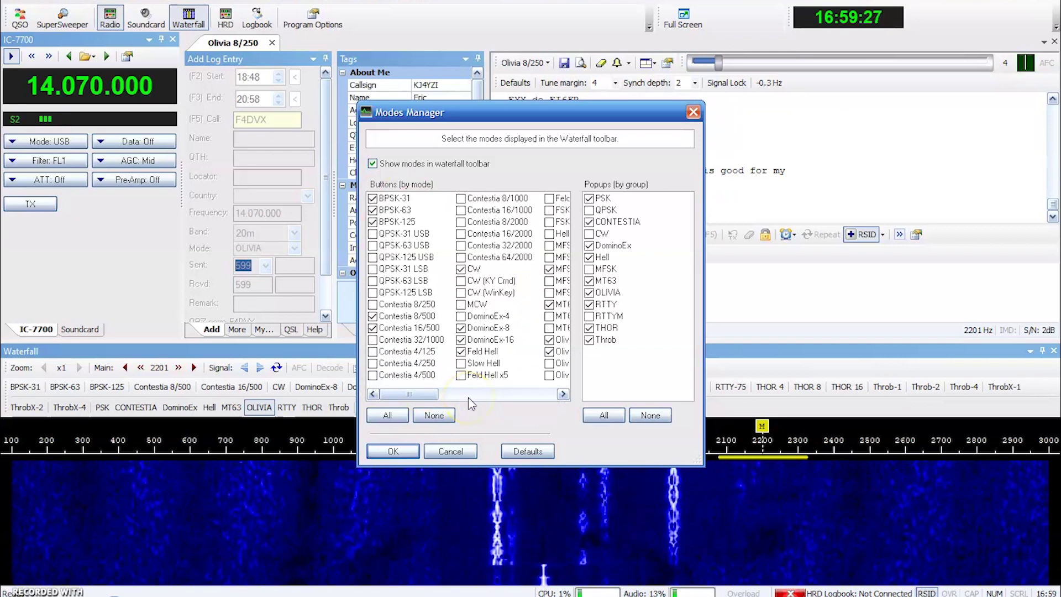
{"action": "left_click", "coordinate": [451, 452]}
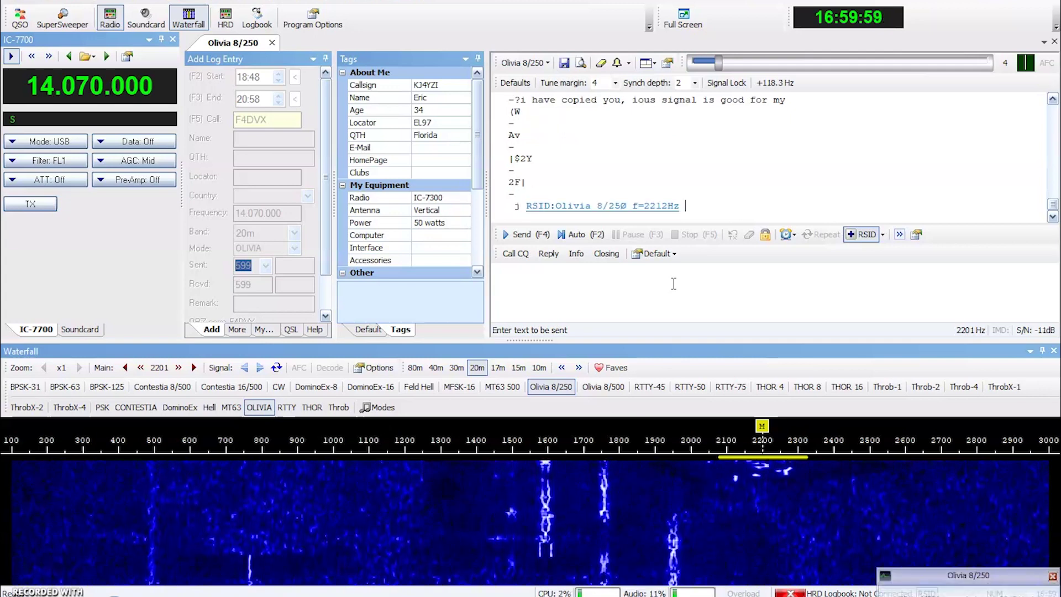
Show the soundcard's transmit controls and lower the transmit level to 16.7
{"action": "left_click", "coordinate": [666, 286]}
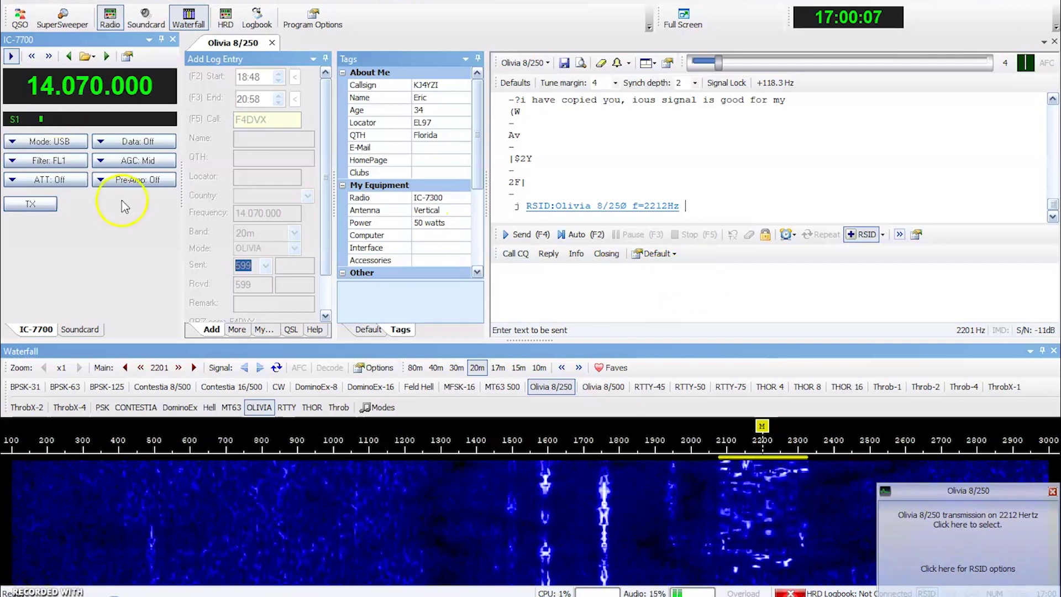
{"action": "left_click", "coordinate": [83, 329]}
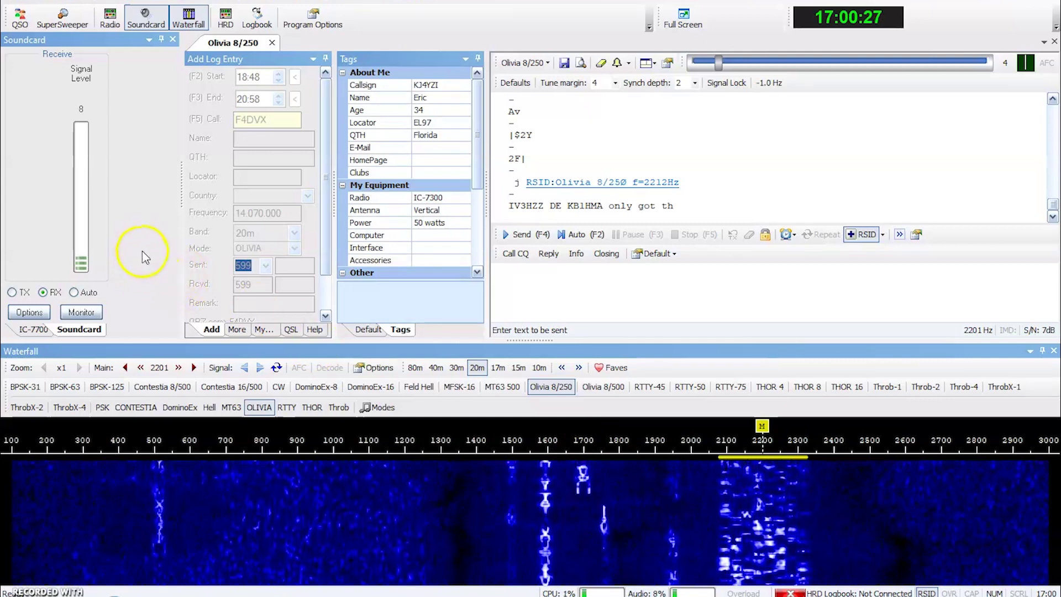
{"action": "left_click", "coordinate": [12, 292]}
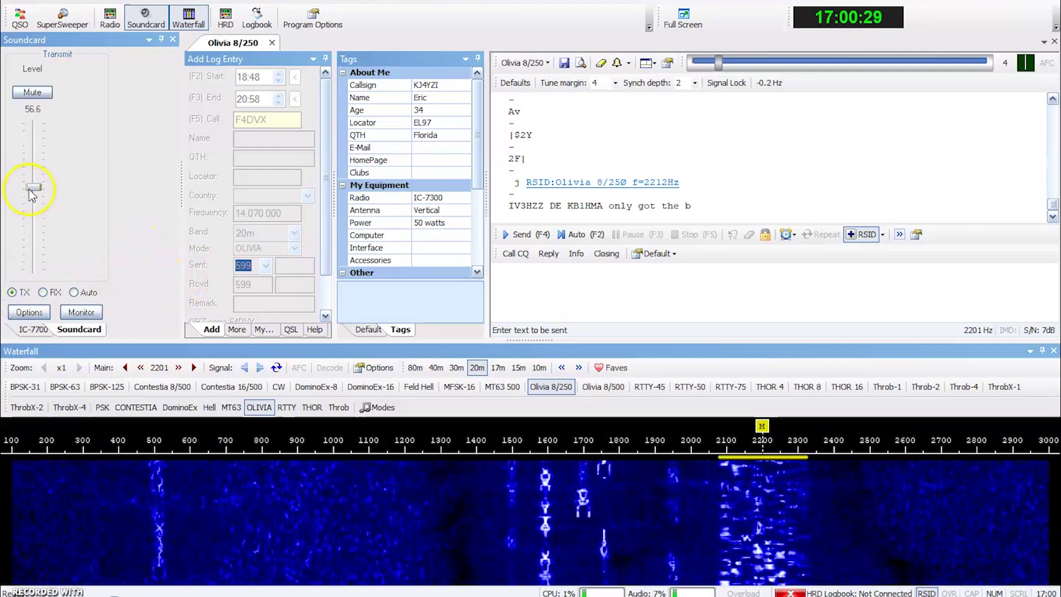
{"action": "left_click_drag", "start_coordinate": [32, 191], "coordinate": [113, 247]}
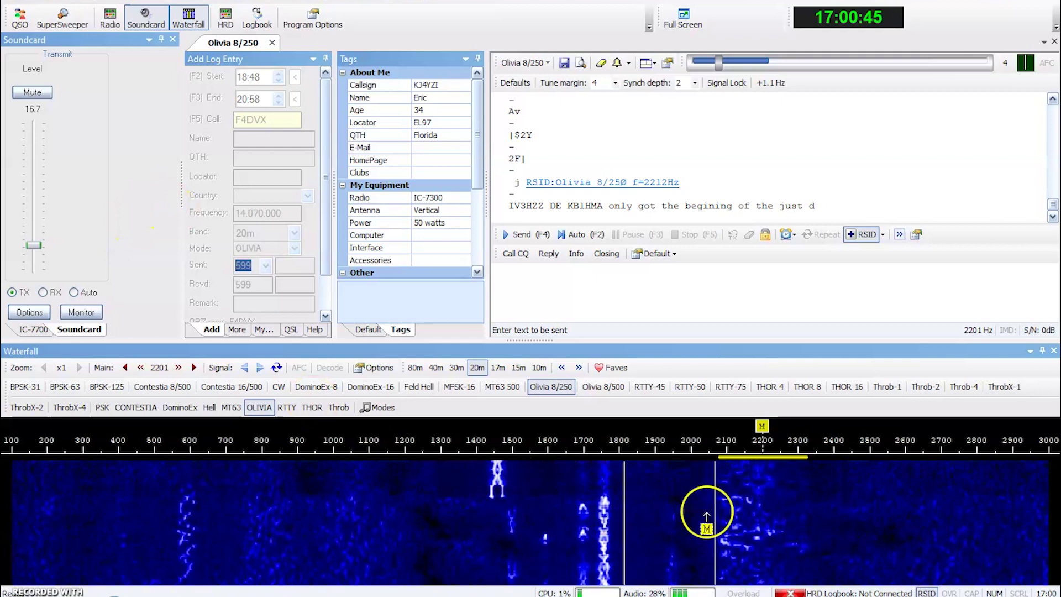
Switch back to BPSK-31 and decode the signal at about 1457 Hz
{"action": "left_click", "coordinate": [25, 387]}
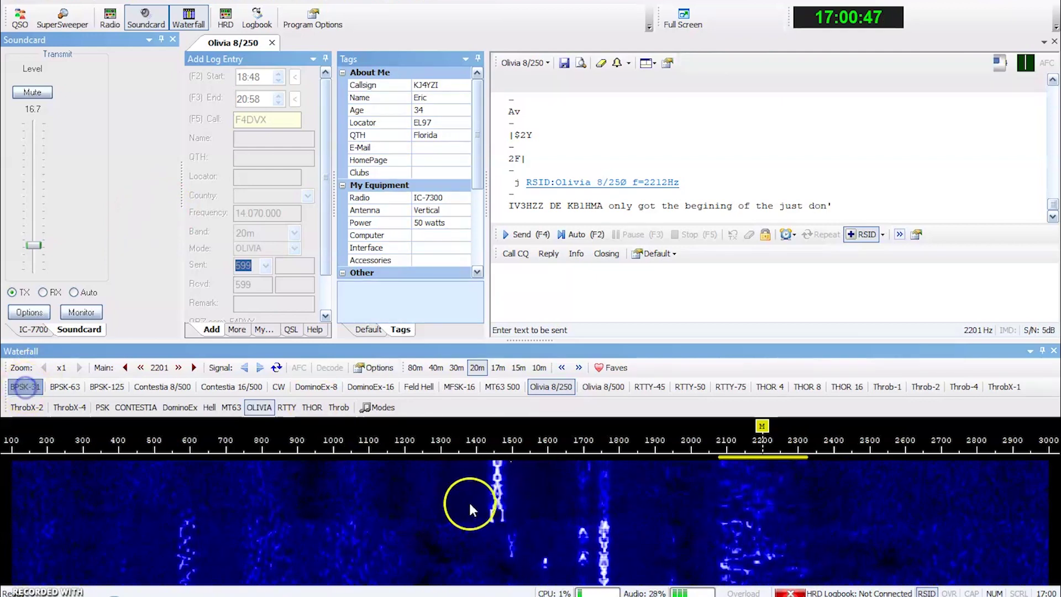
{"action": "left_click", "coordinate": [496, 496]}
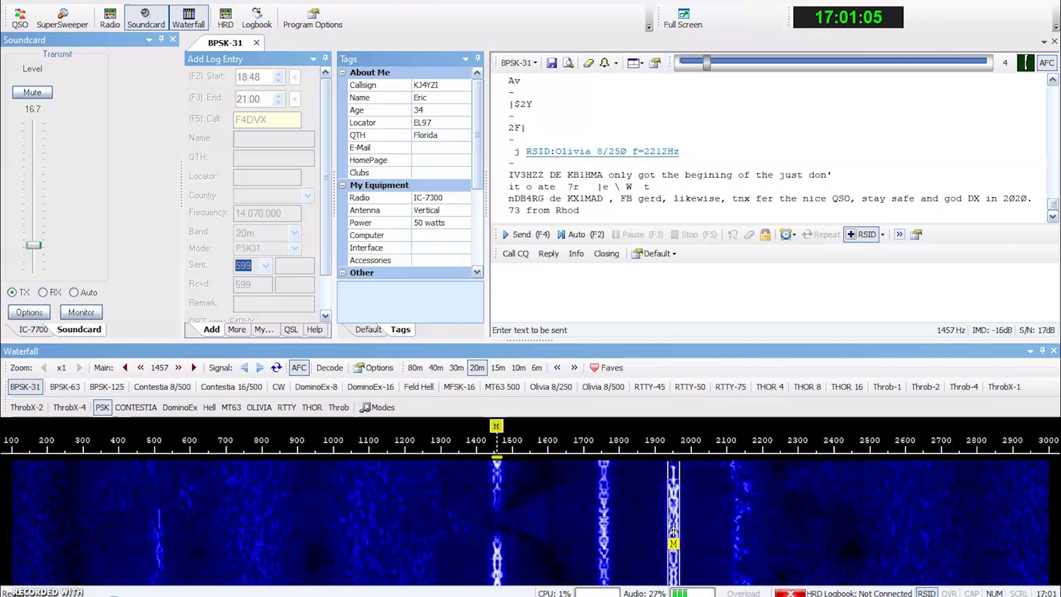
{"action": "left_click", "coordinate": [678, 308]}
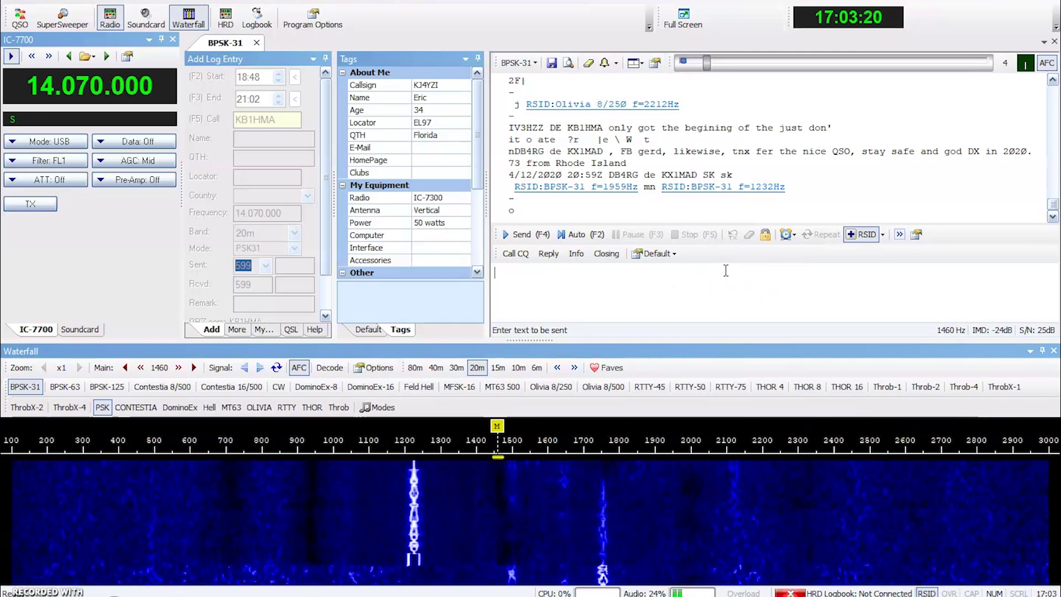
Move the main marker to a clear spot at about 1844 Hz and transmit the CQ call there
{"action": "left_click", "coordinate": [637, 294]}
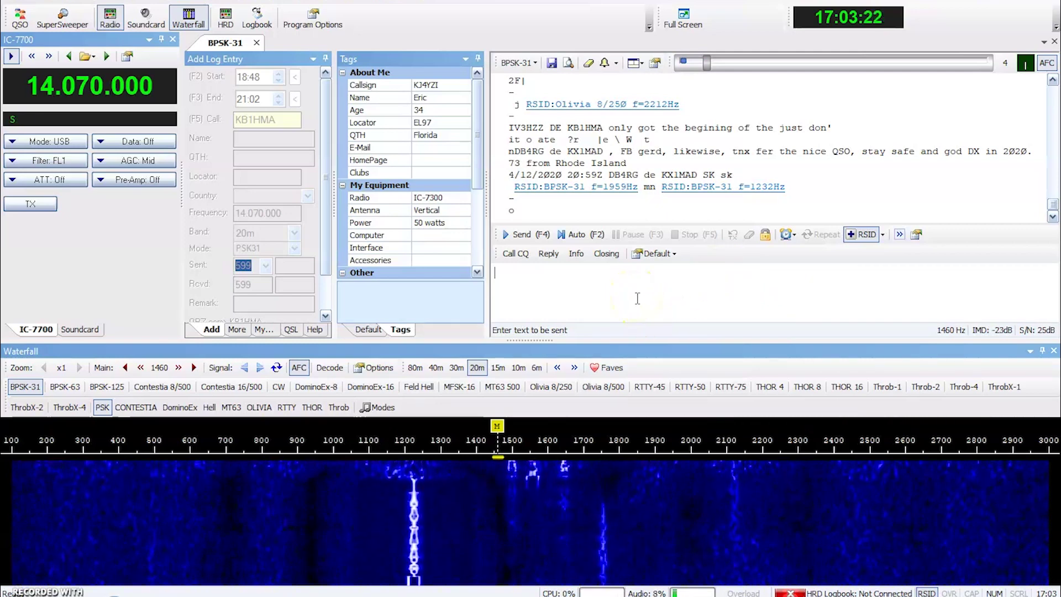
{"action": "left_click", "coordinate": [644, 308]}
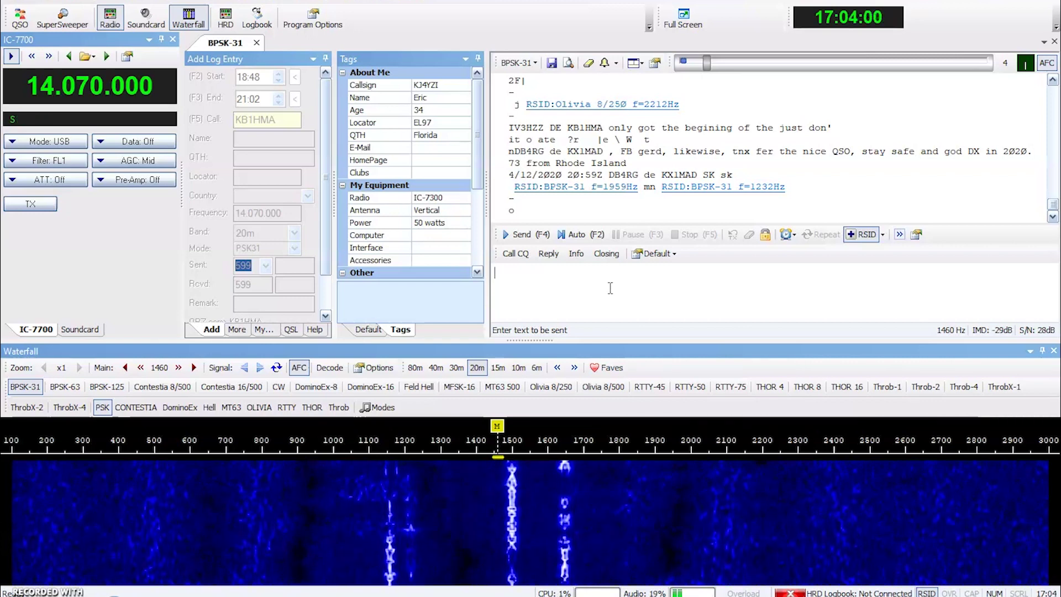
{"action": "left_click_drag", "start_coordinate": [514, 505], "coordinate": [634, 502]}
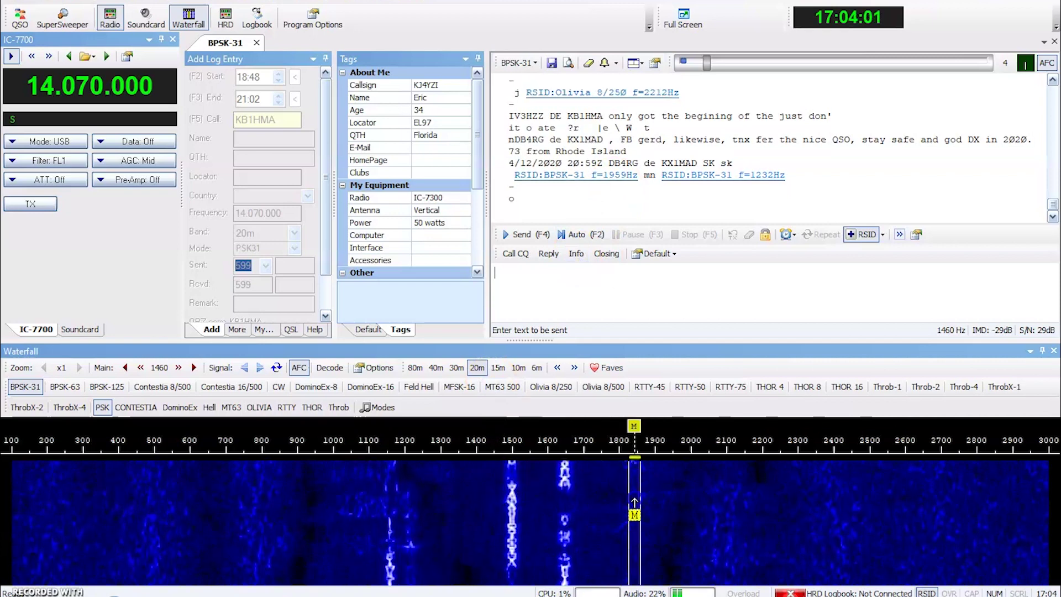
{"action": "left_click", "coordinate": [515, 253]}
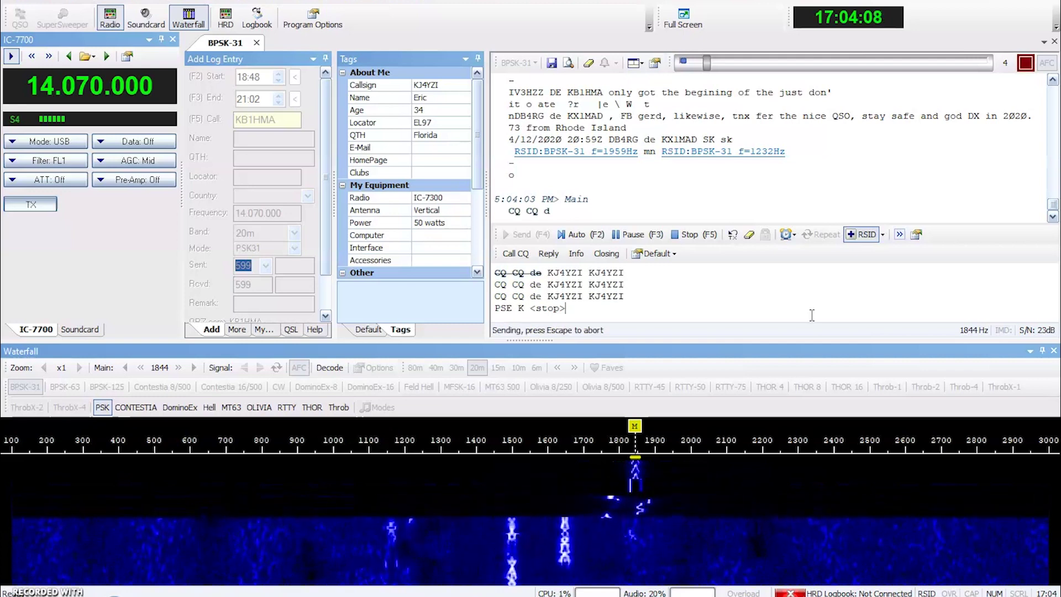
Raise the soundcard's transmit level to 37.9 during the CQ transmission
{"action": "left_click", "coordinate": [80, 329]}
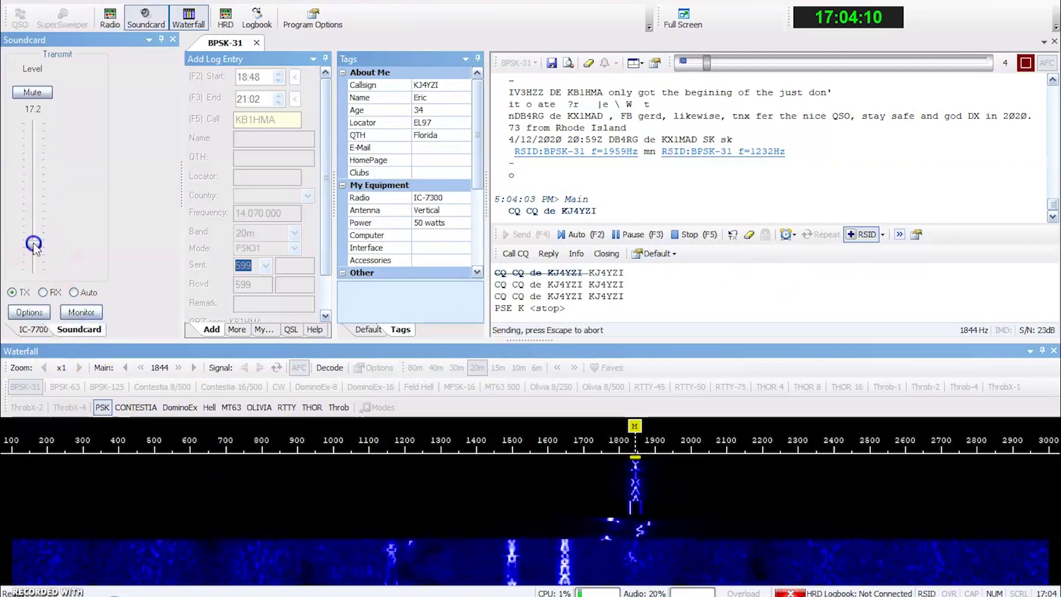
{"action": "left_click_drag", "start_coordinate": [31, 243], "coordinate": [35, 217]}
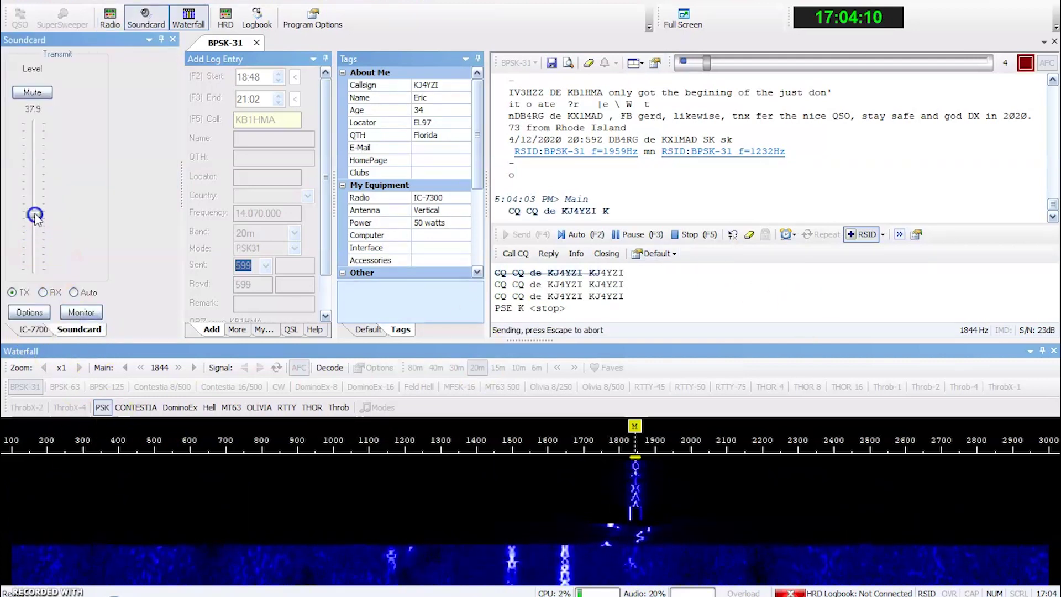
{"action": "left_click", "coordinate": [839, 297]}
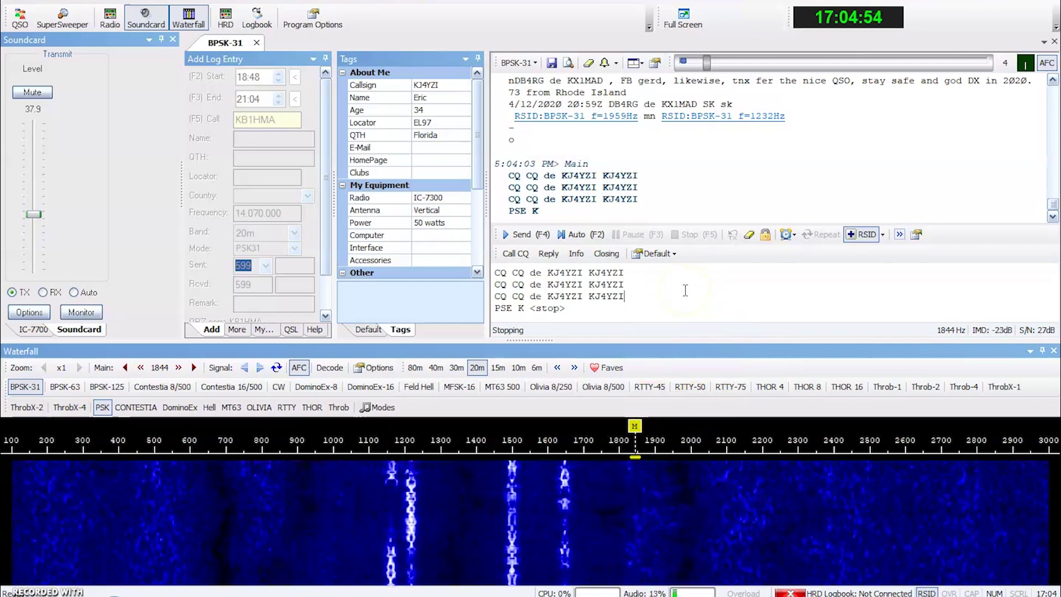
Send the CQ call again, and transmit the QRZ macro to ask the replying station to repeat its call
{"action": "left_click", "coordinate": [524, 235]}
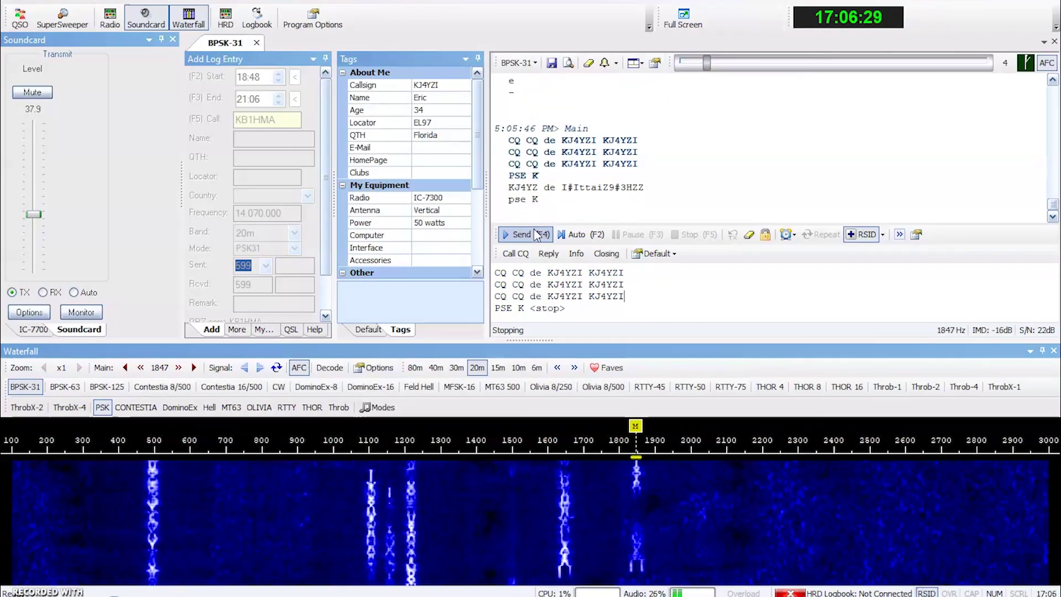
{"action": "left_click", "coordinate": [542, 253]}
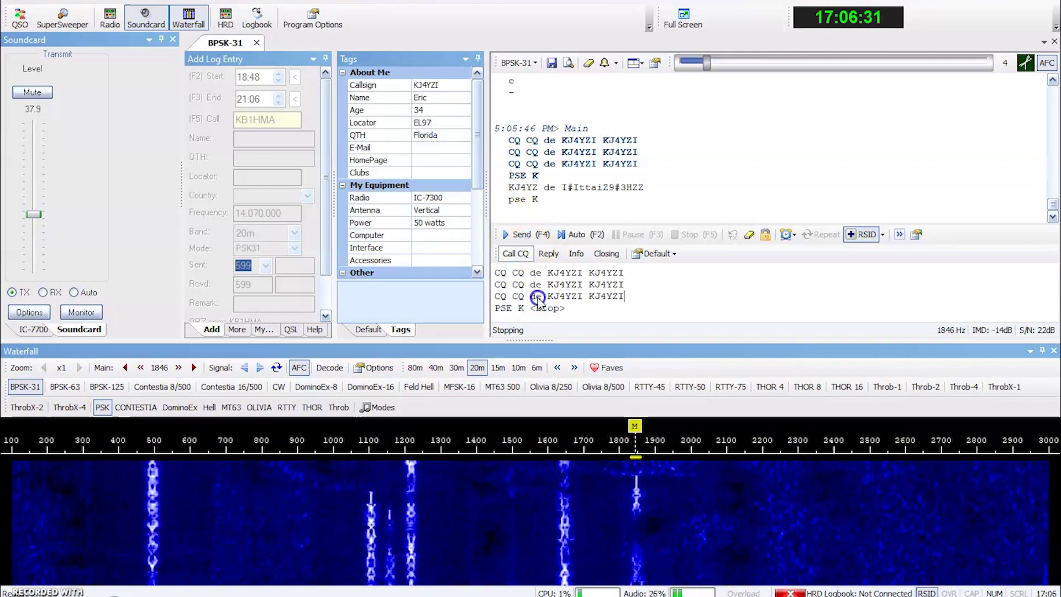
{"action": "left_click", "coordinate": [681, 301]}
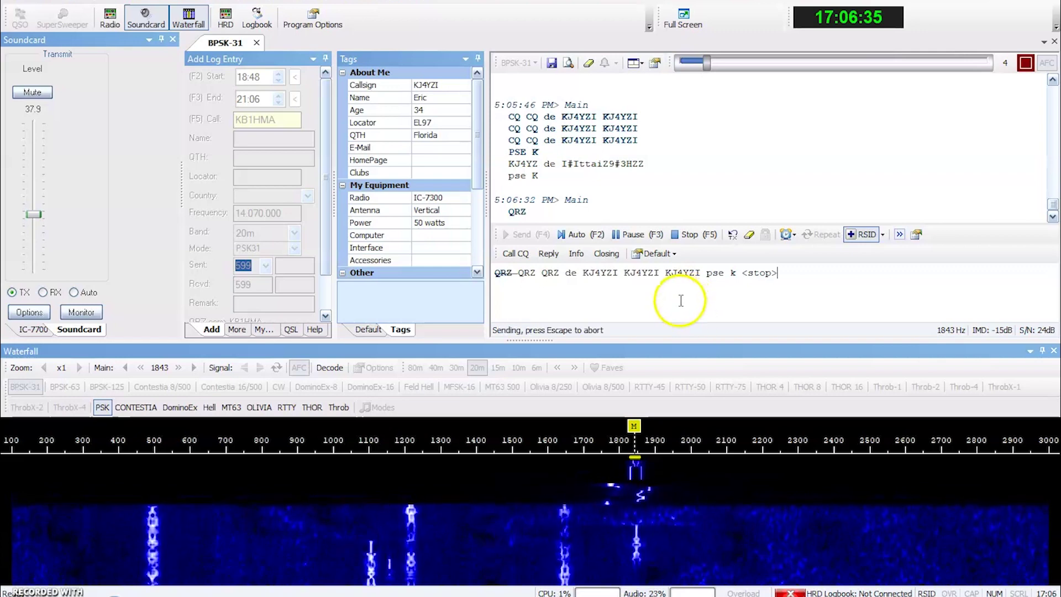
Enter the replying station's decoded callsign in the log entry and load the Reply macro as the transmit text
{"action": "left_click", "coordinate": [642, 463]}
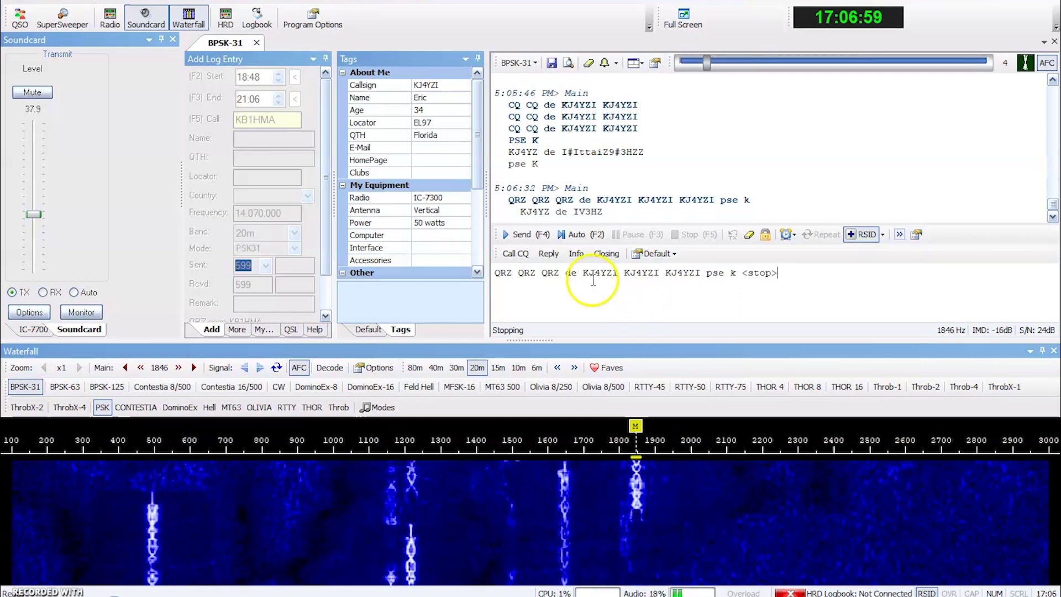
{"action": "right_click", "coordinate": [591, 212]}
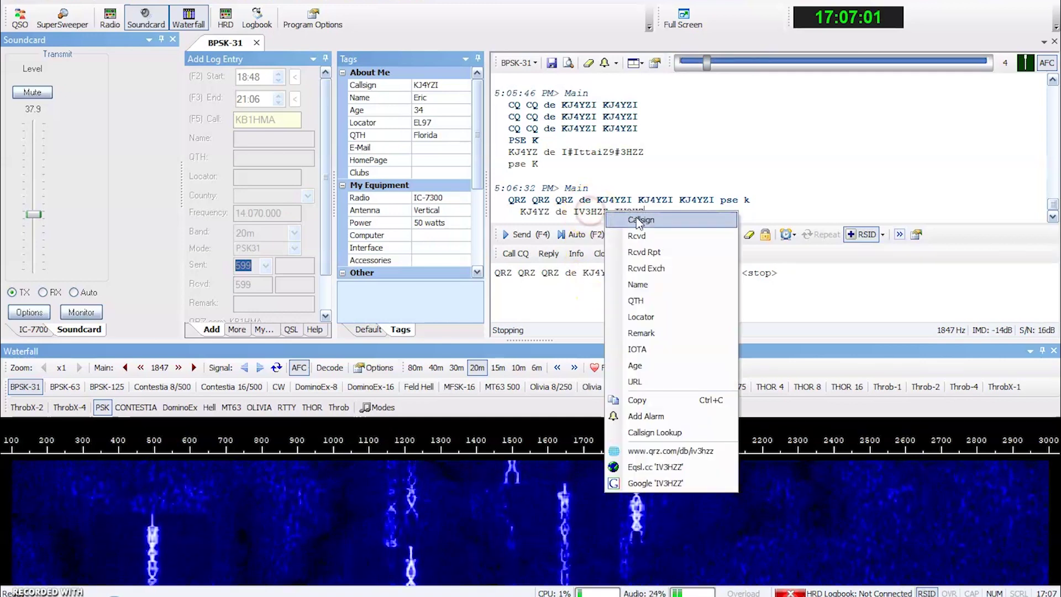
{"action": "left_click", "coordinate": [757, 277]}
{"action": "left_click", "coordinate": [547, 253]}
{"action": "left_click", "coordinate": [558, 281]}
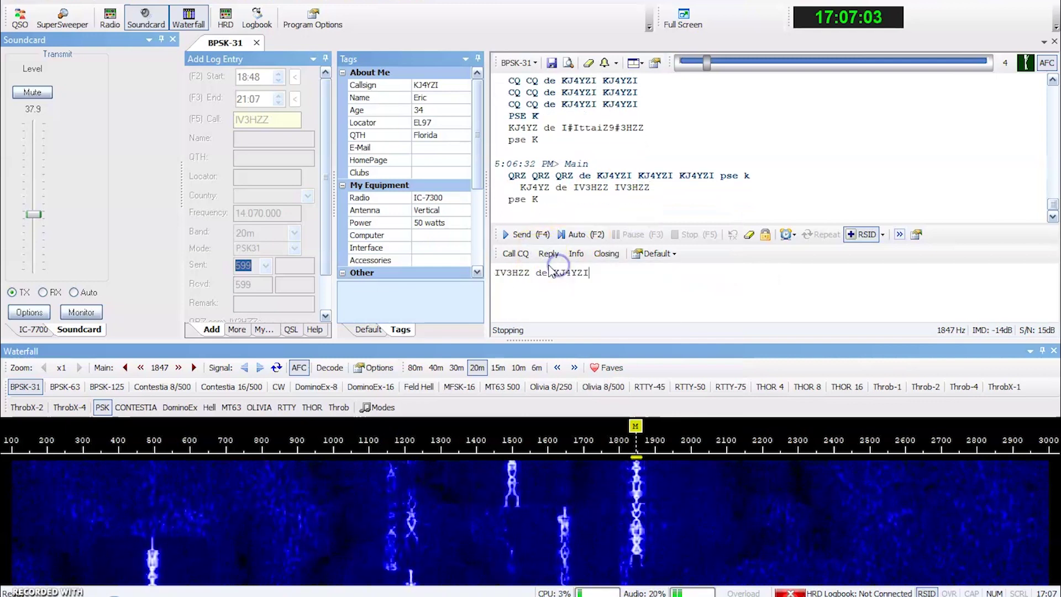
Transmit the reply, adding "I got you that time, helllow", the operator's name, "EL97 In Florida, 15 watts, BTU" and the own callsign, and end the transmission
{"action": "left_click", "coordinate": [514, 236]}
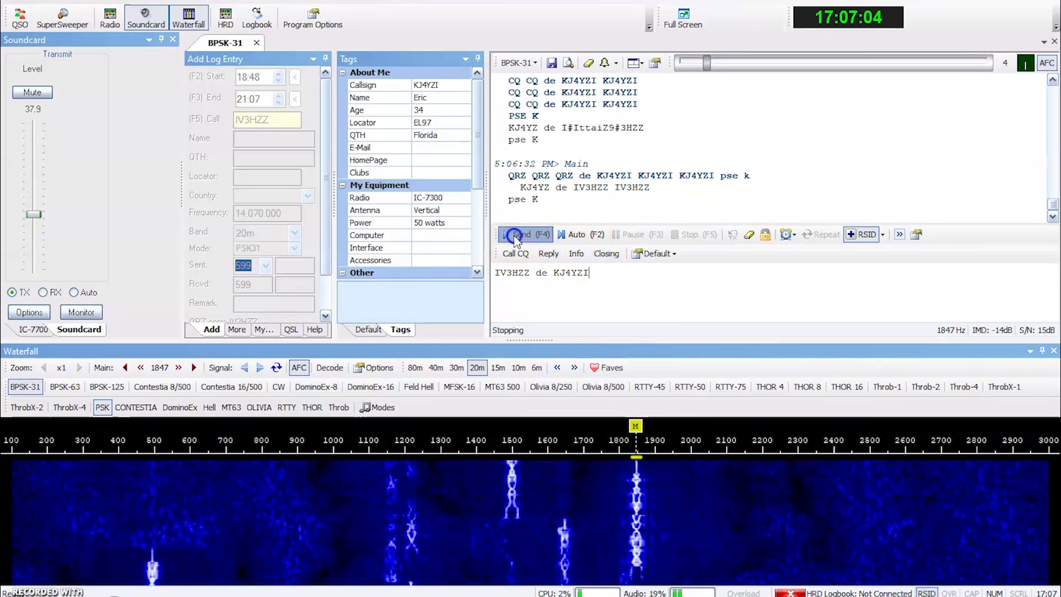
{"action": "left_click", "coordinate": [604, 277]}
{"action": "type", "text": "I got you t"}
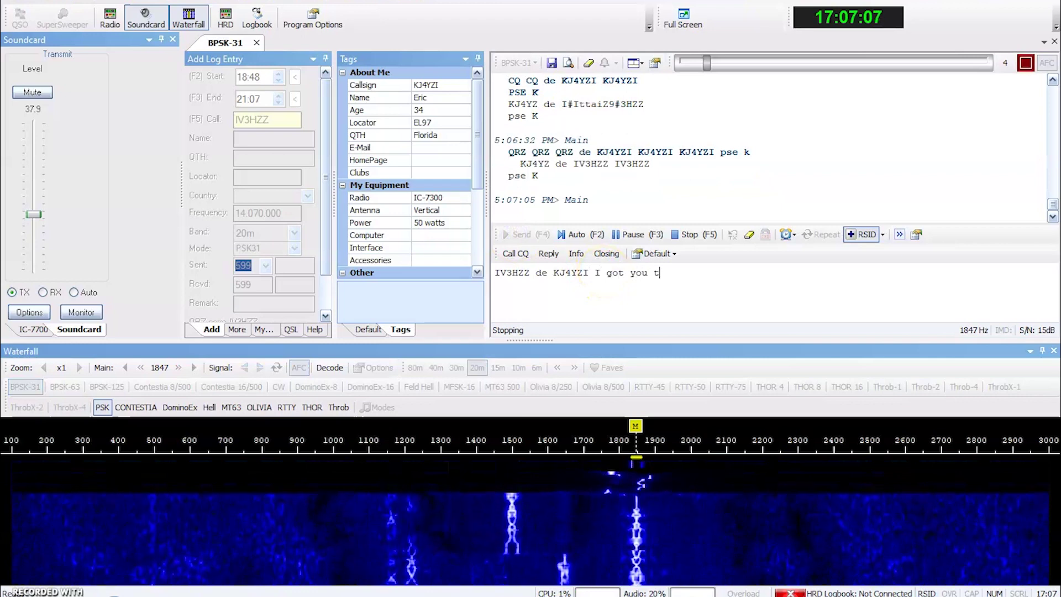
{"action": "type", "text": "hat time, helllow,"}
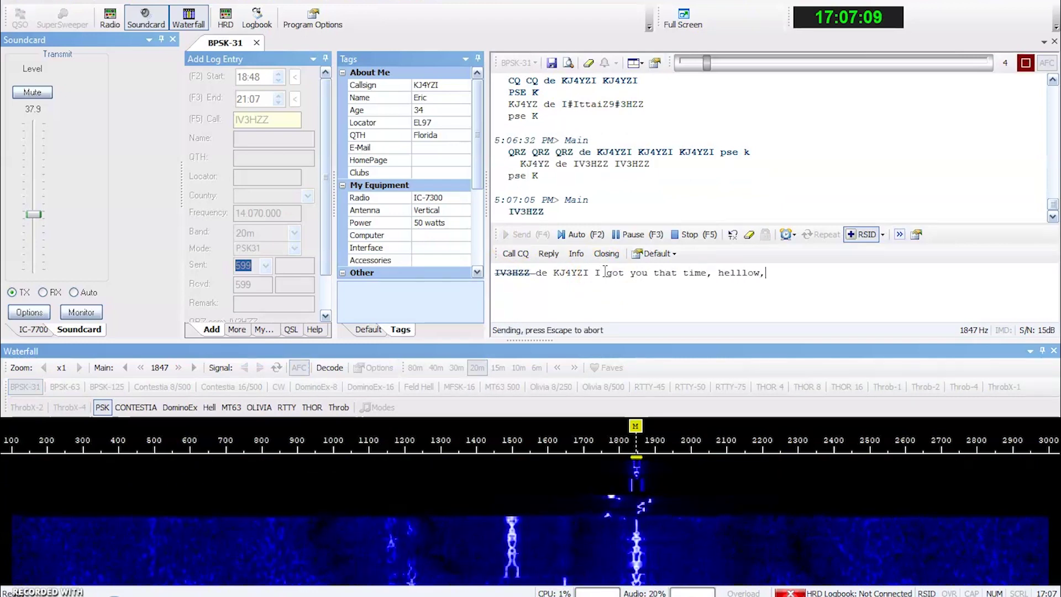
{"action": "type", "text": " name iS "}
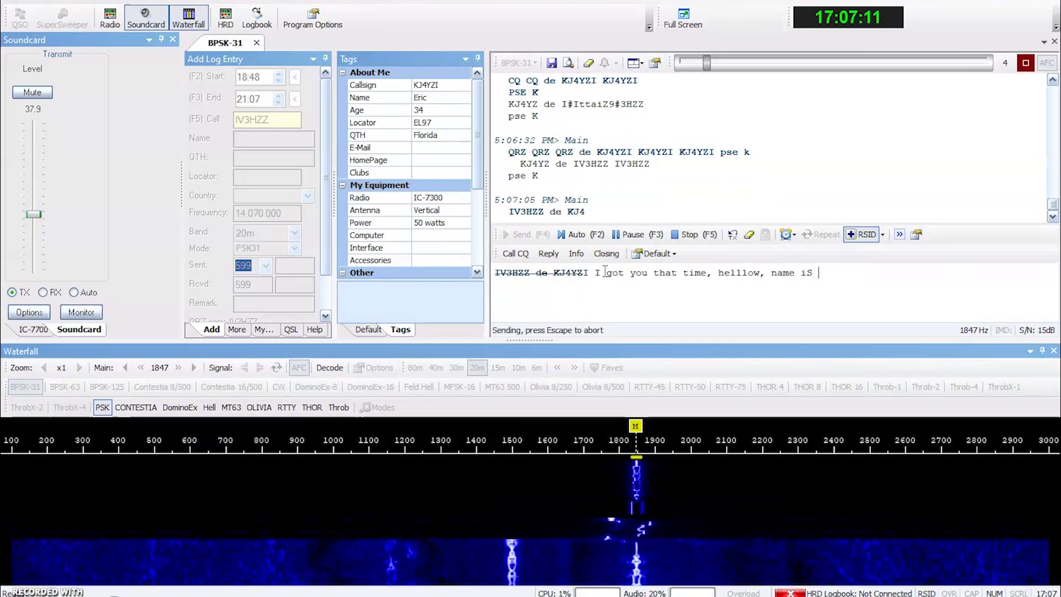
{"action": "type", "text": "Eric, EL9"}
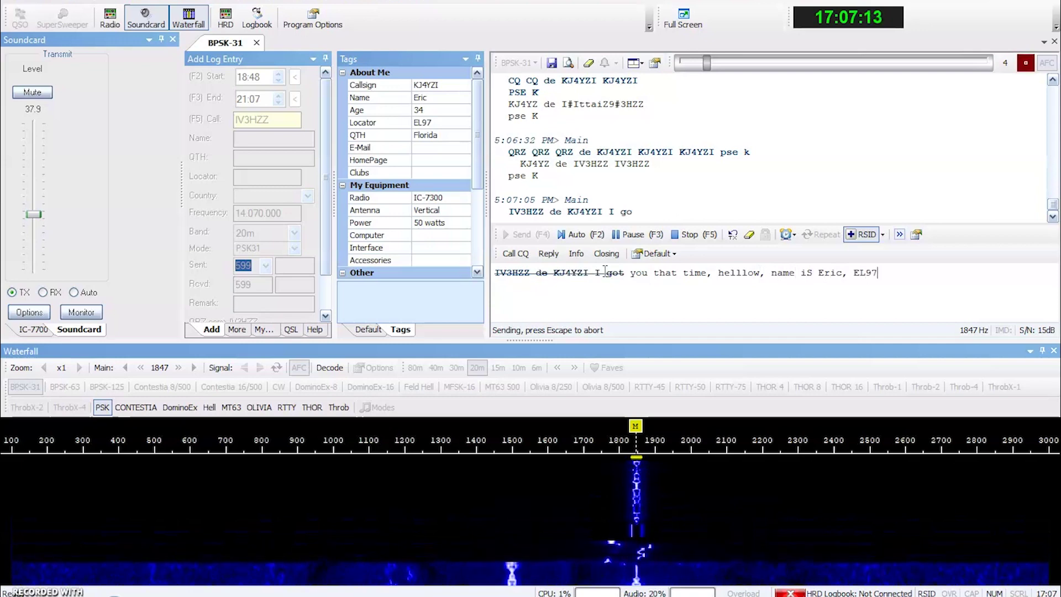
{"action": "type", "text": "7 In"}
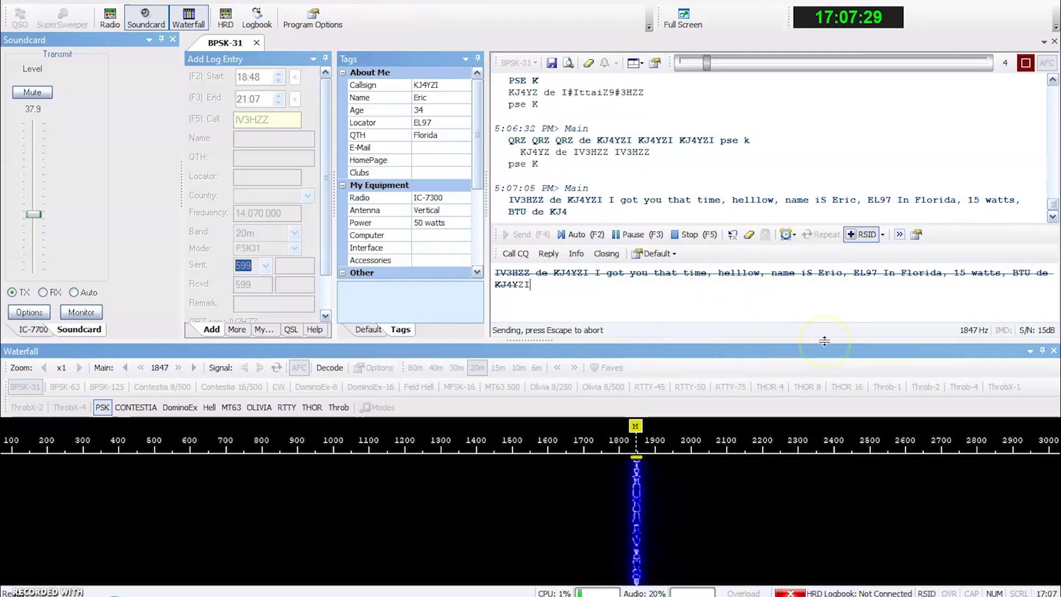
{"action": "left_click", "coordinate": [689, 235]}
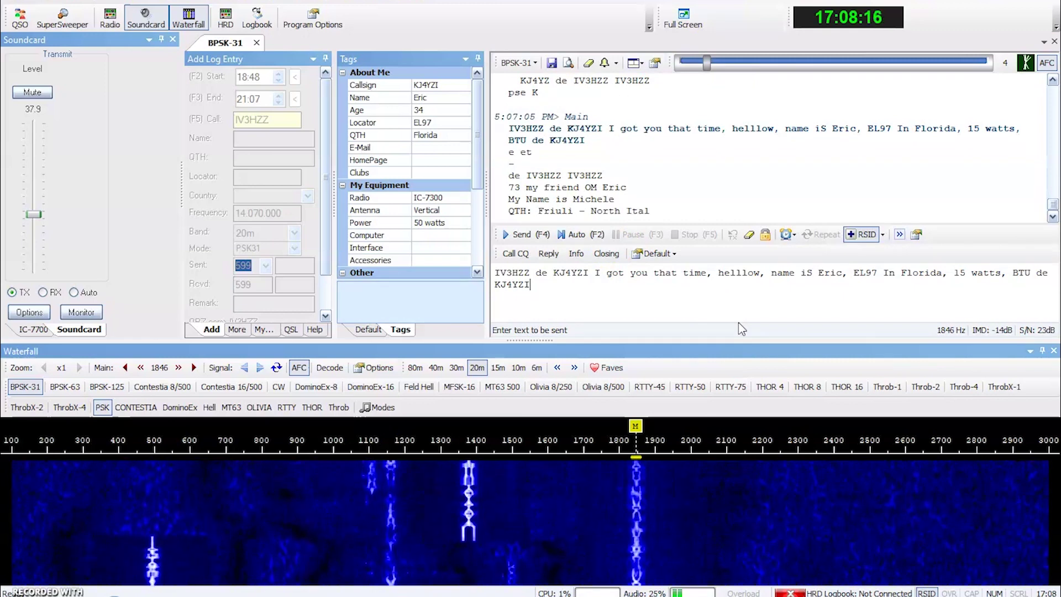
Load a fresh reply and add "Very good", the contact's name, and "Thanks for the contact, signal up and down but copy 100%"
{"action": "left_click", "coordinate": [718, 326]}
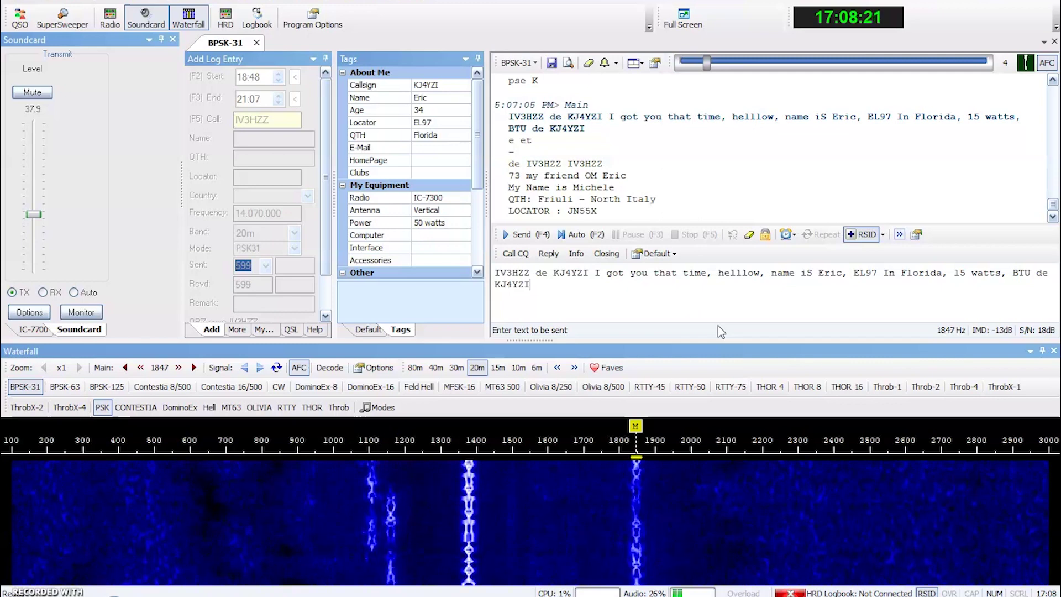
{"action": "left_click", "coordinate": [735, 336]}
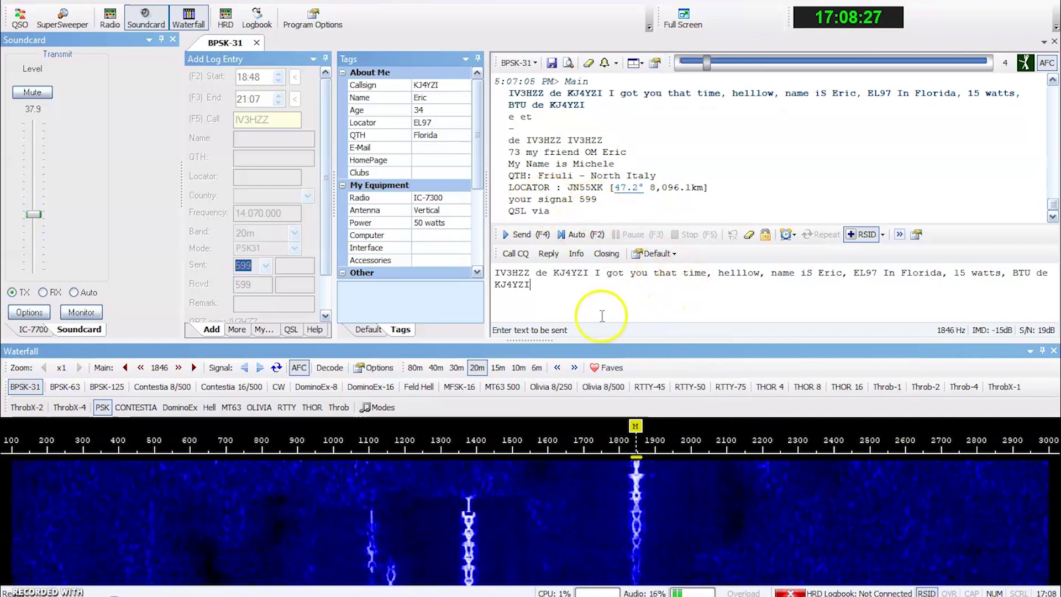
{"action": "right_click", "coordinate": [534, 249]}
{"action": "left_click", "coordinate": [558, 264]}
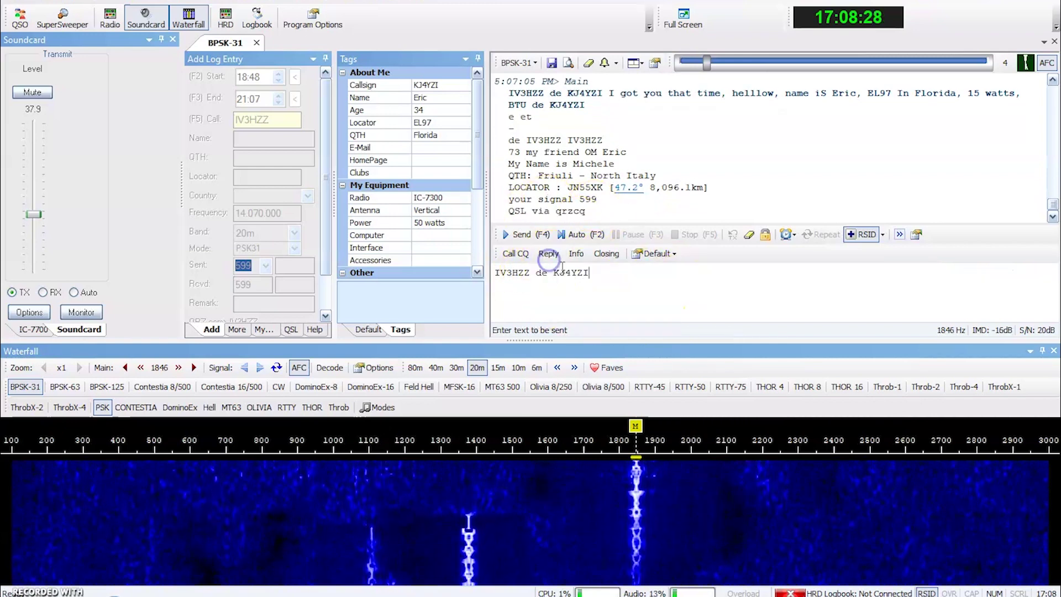
{"action": "left_click", "coordinate": [635, 277]}
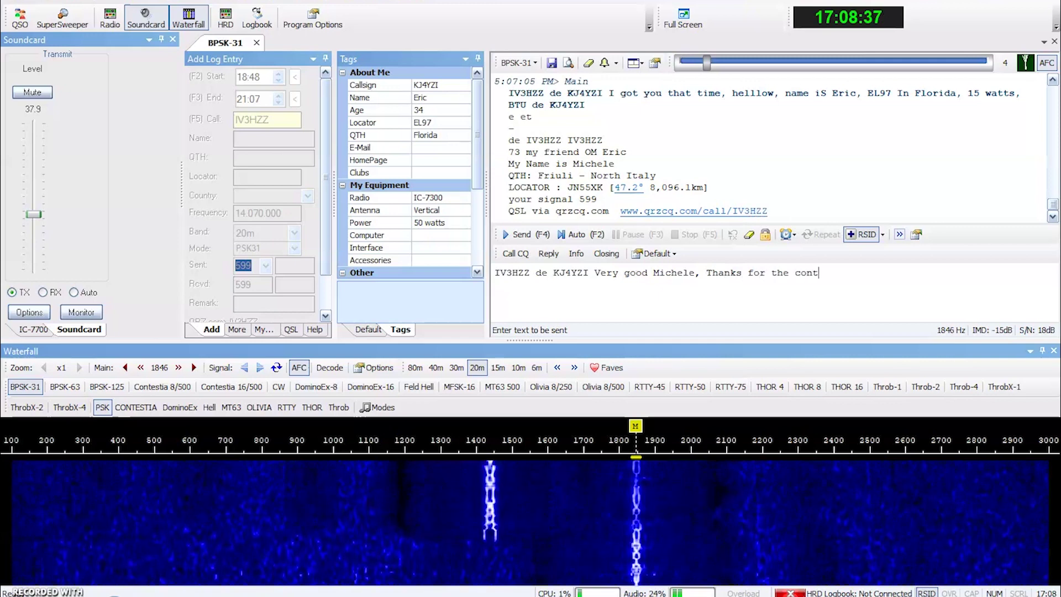
{"action": "type", "text": "act, signal up"}
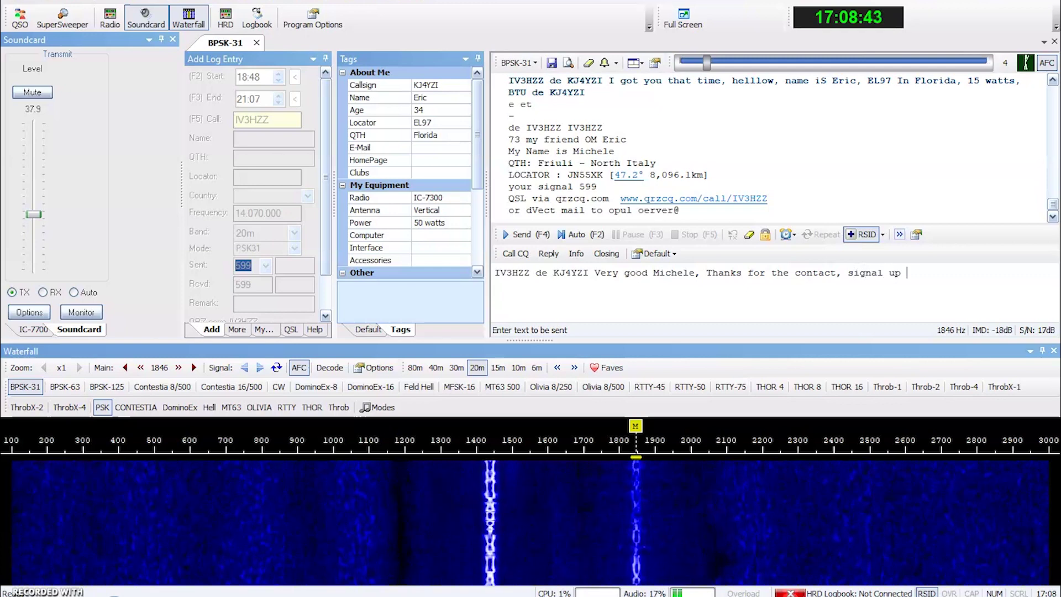
{"action": "type", "text": "copy 100%"}
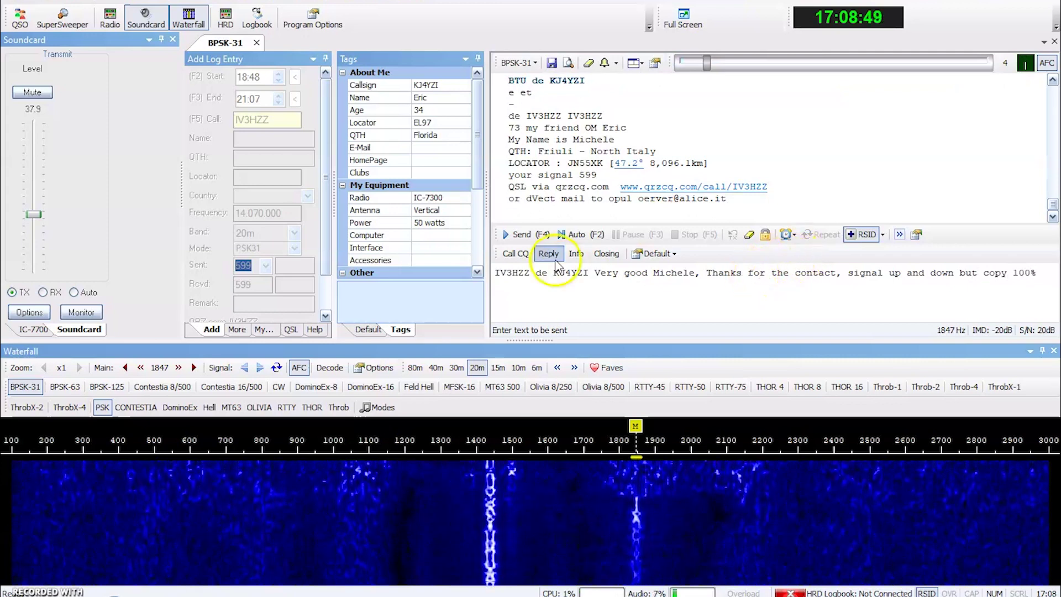
Transmit the thank-you message, adding "73 de" and the own callsign at its end, and return to receive
{"action": "left_click", "coordinate": [519, 234]}
{"action": "type", "text": "73"}
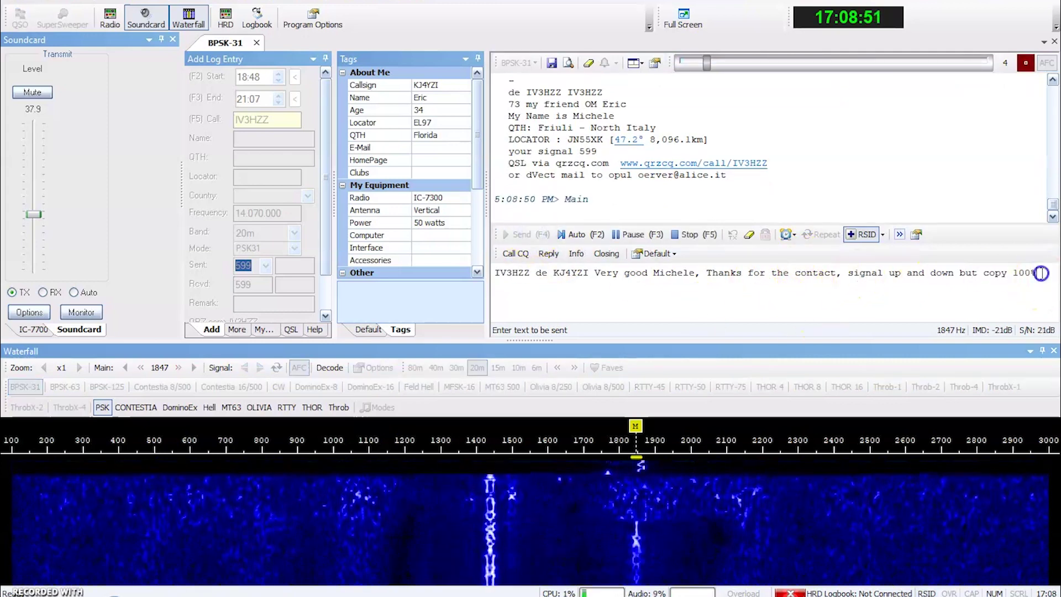
{"action": "type", "text": " de KJ4YZI"}
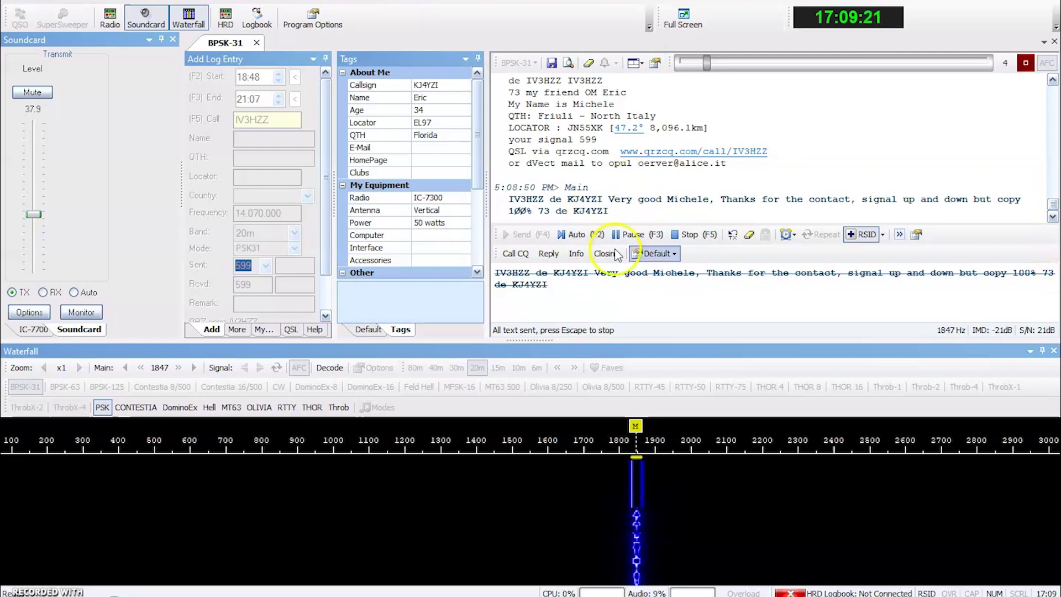
{"action": "left_click", "coordinate": [689, 241]}
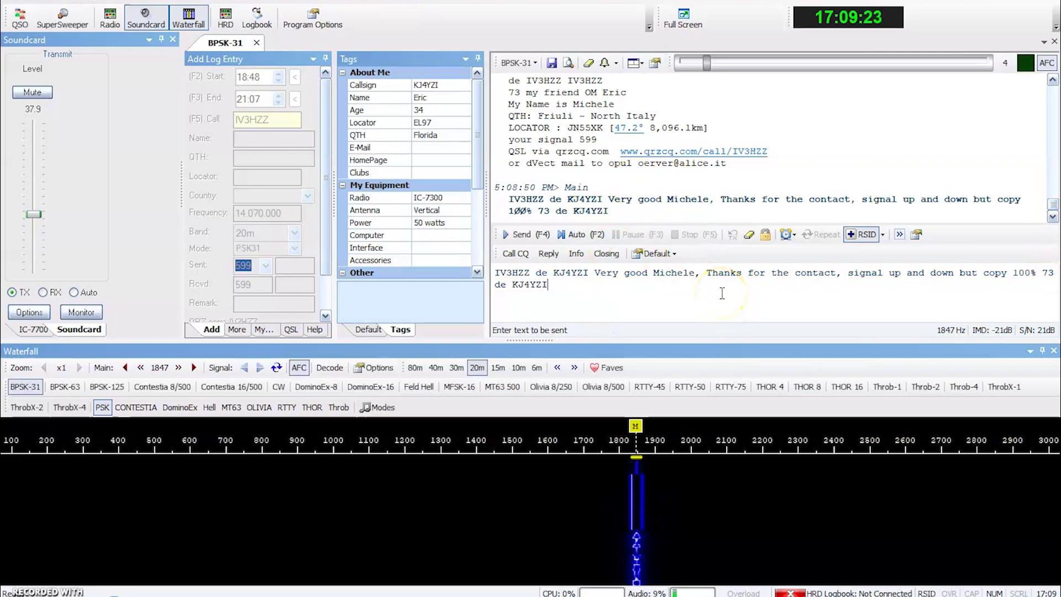